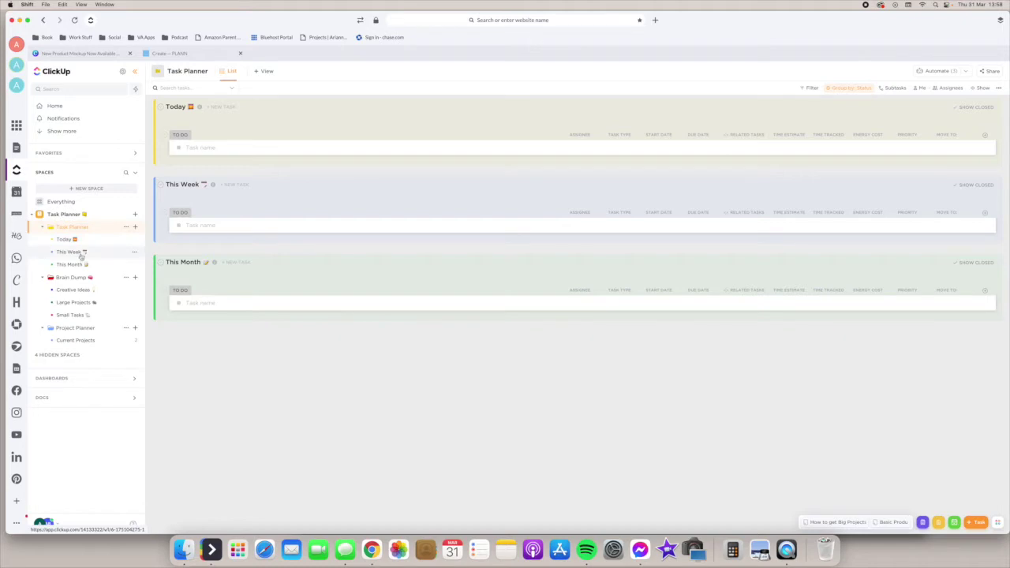
Step: Open the calendar of the This Week list and go to the week of Apr 3 - 9
left_click(80, 255)
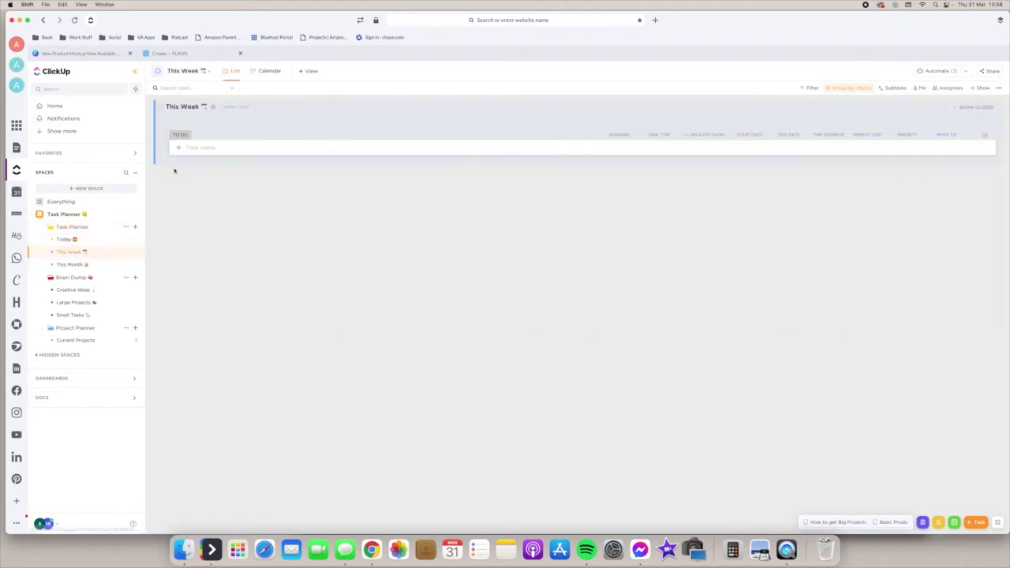
left_click(257, 73)
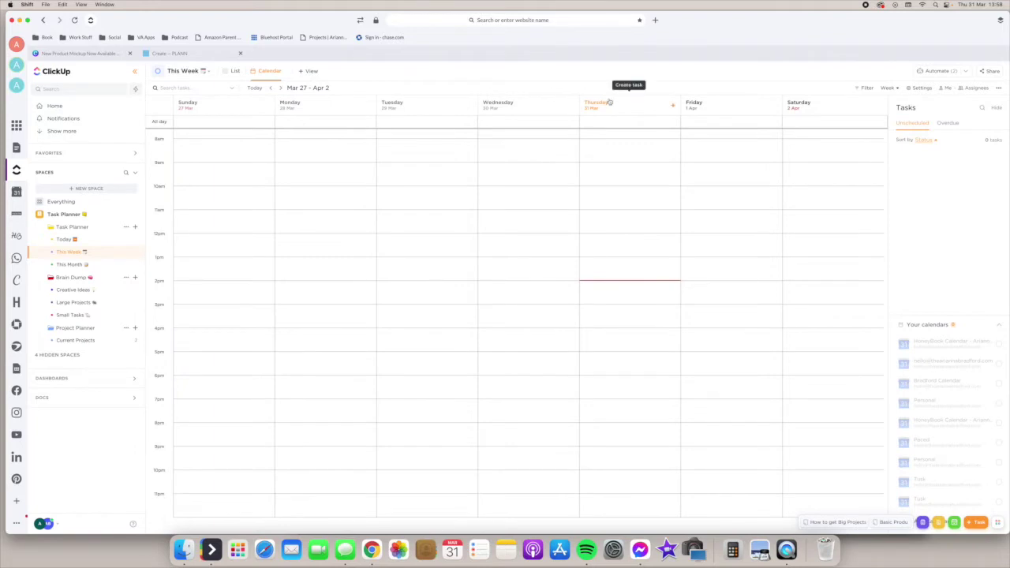
left_click(281, 89)
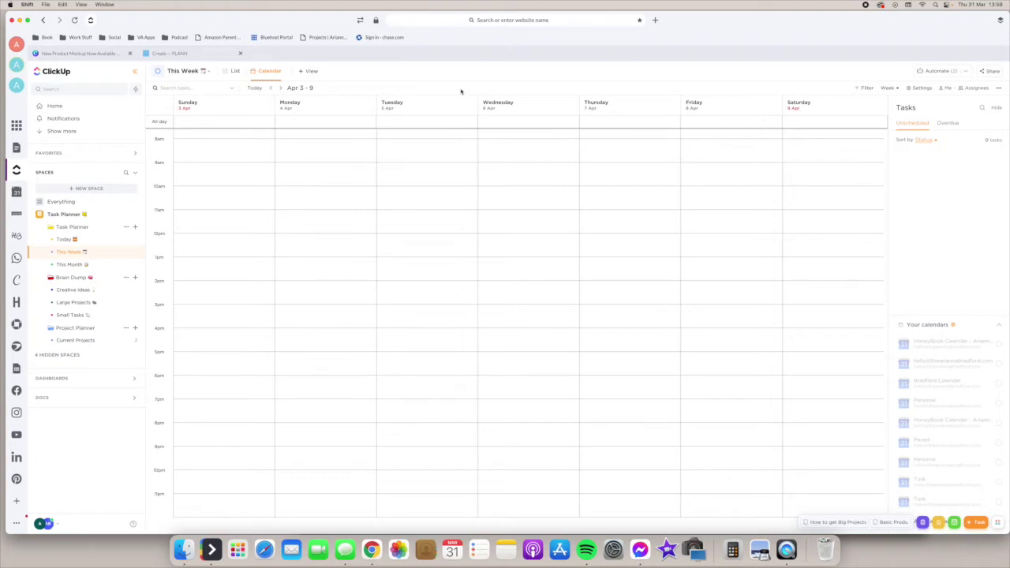
Step: Add a "dance class" task on Wednesday 6 Apr and schedule it from 9:00am to 10:00am
left_click(506, 166)
type("dance cl")
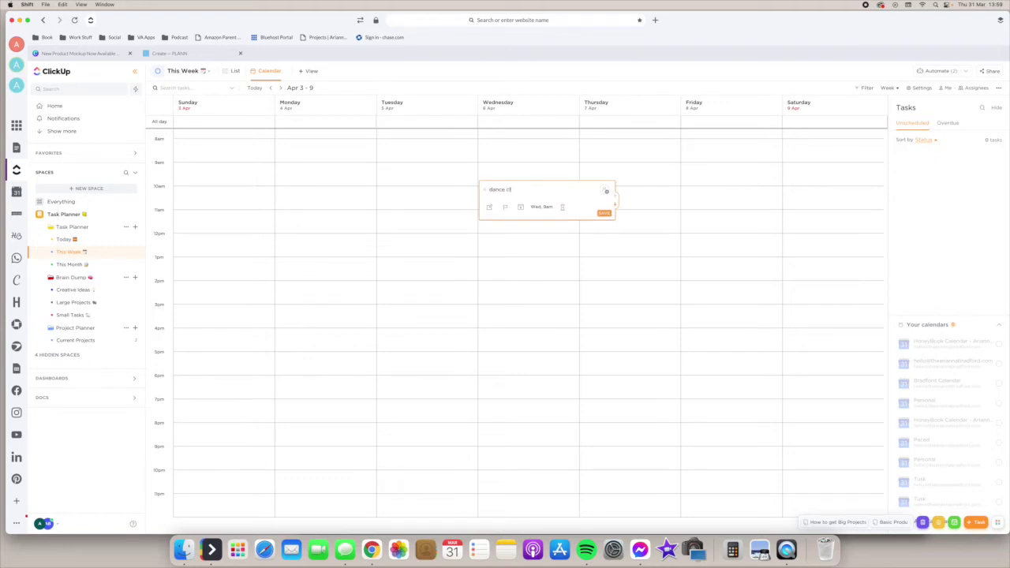
key("Return")
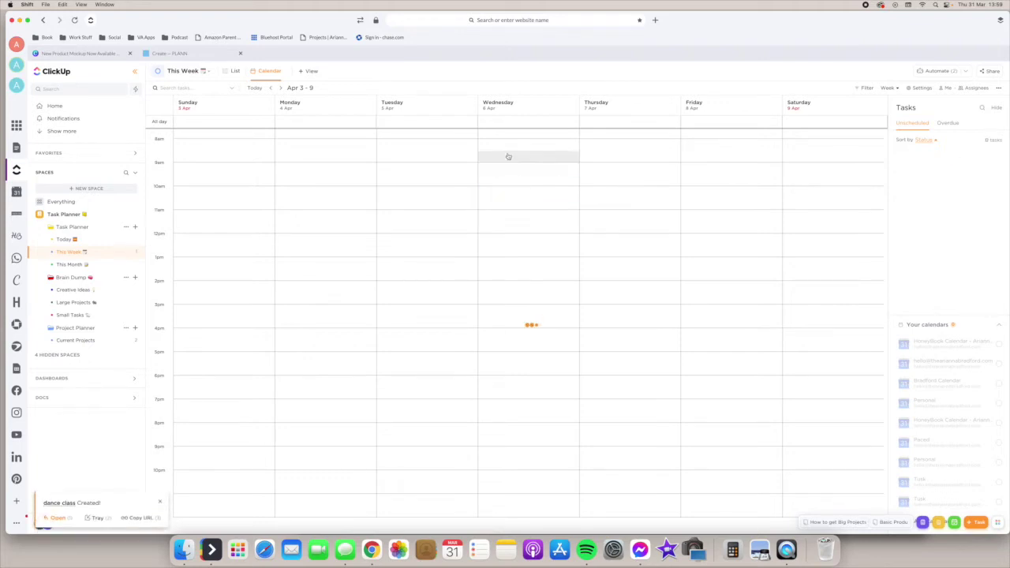
left_click_drag(512, 174, 513, 187)
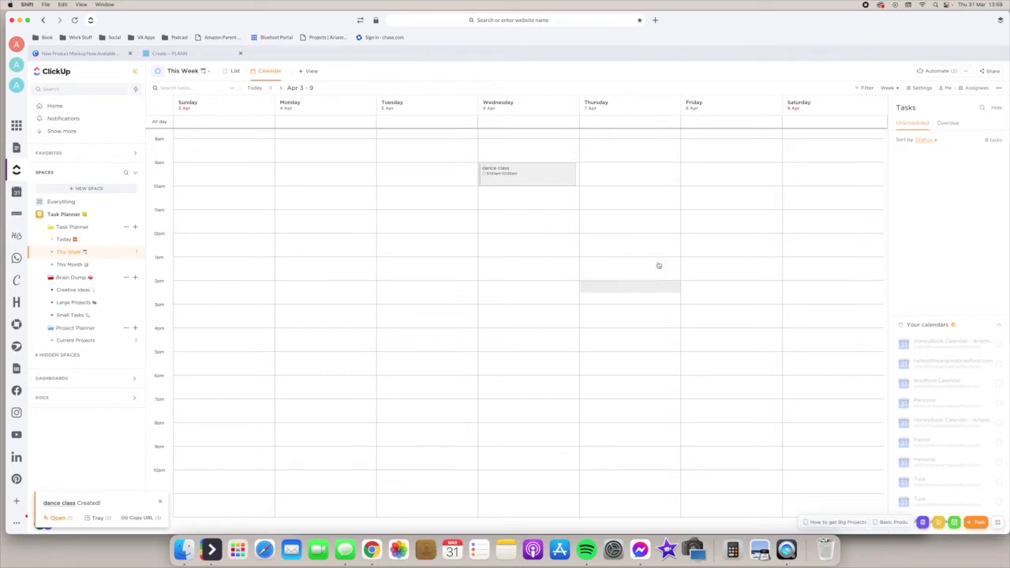
Step: Add a "roller derby" task on Friday 8 Apr and schedule it from 8:00pm to 10:00pm
left_click(699, 424)
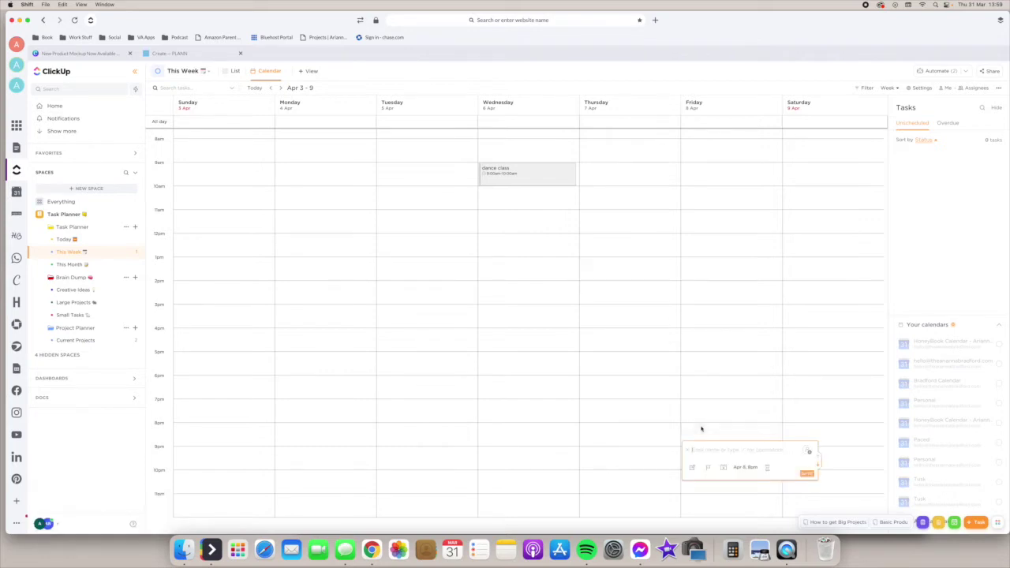
type("doller derby")
key("Return")
left_click_drag(724, 433, 723, 469)
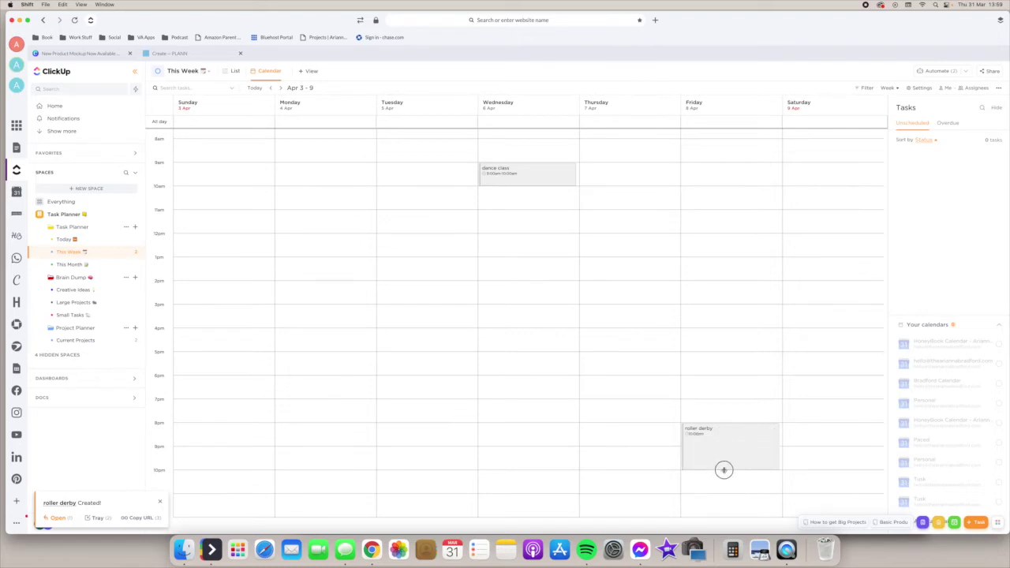
left_click_drag(639, 434, 586, 411)
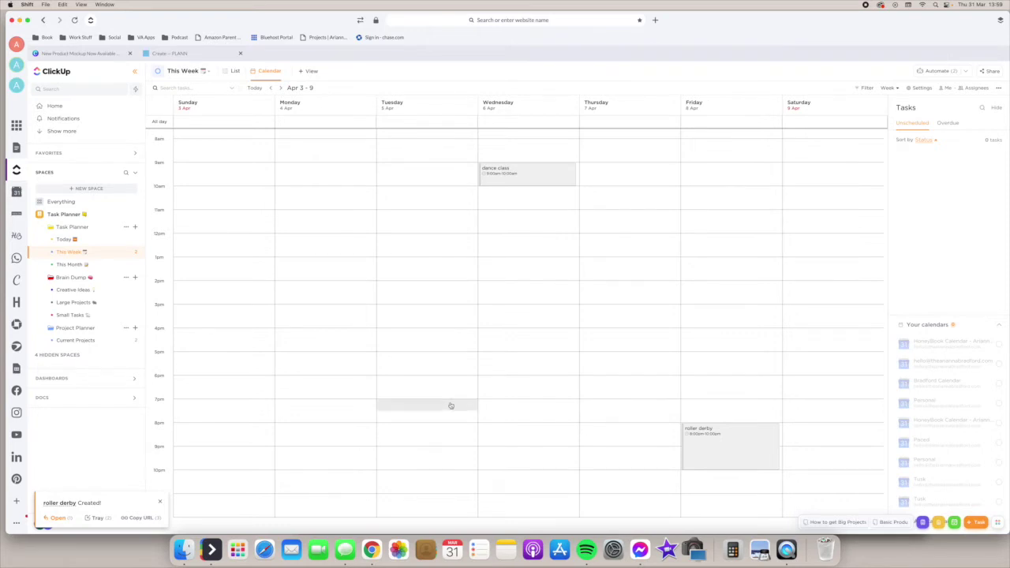
Step: Add a "personal reading time" task on Tuesday 5 Apr and schedule it from 5:00pm to 7:00pm
left_click(446, 357)
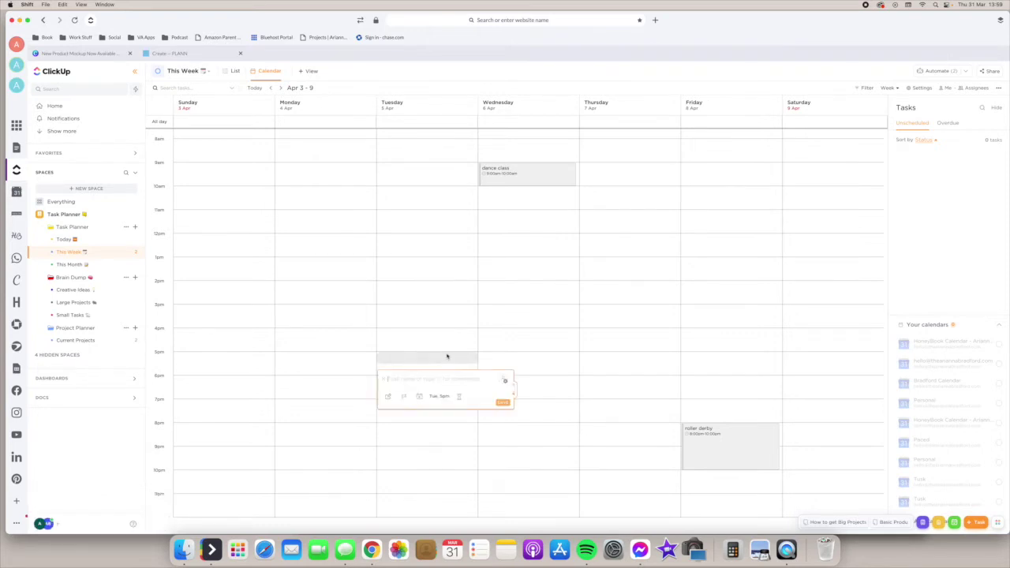
type("personal reading time")
key("Return")
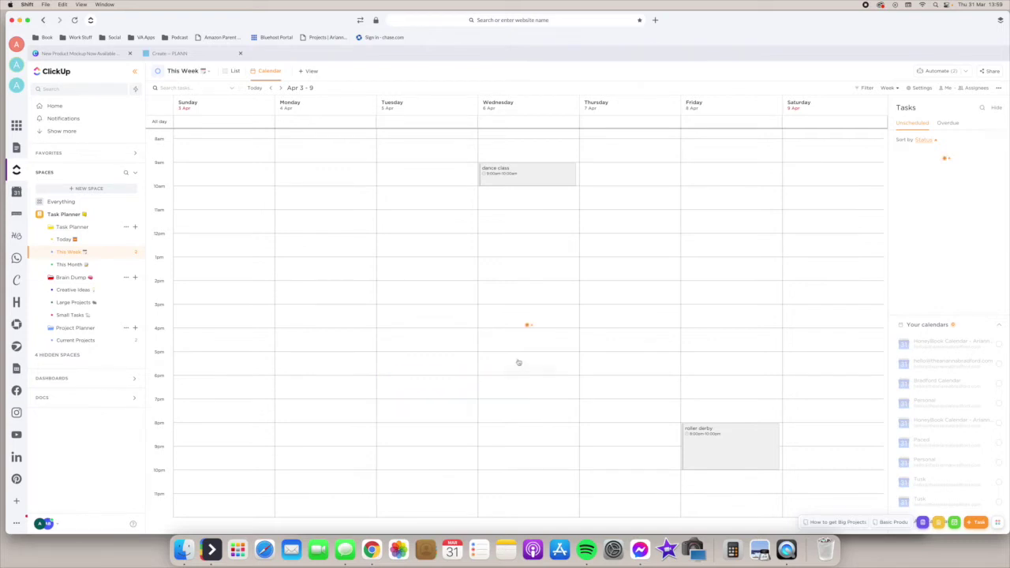
left_click_drag(436, 364, 434, 400)
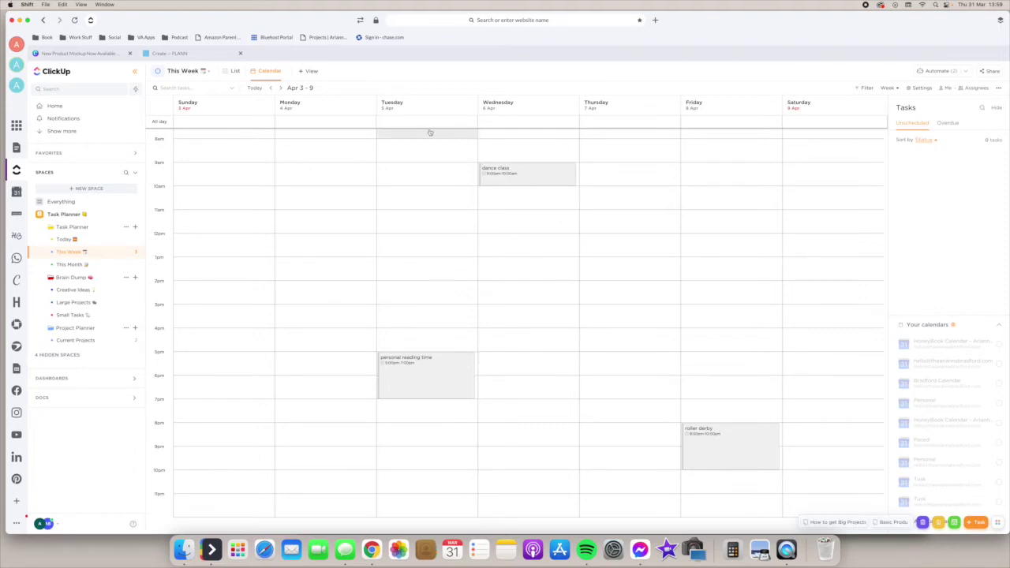
Step: Review the scheduled tasks in the This Week list view and return to the Apr 3 - 9 calendar week
left_click(234, 71)
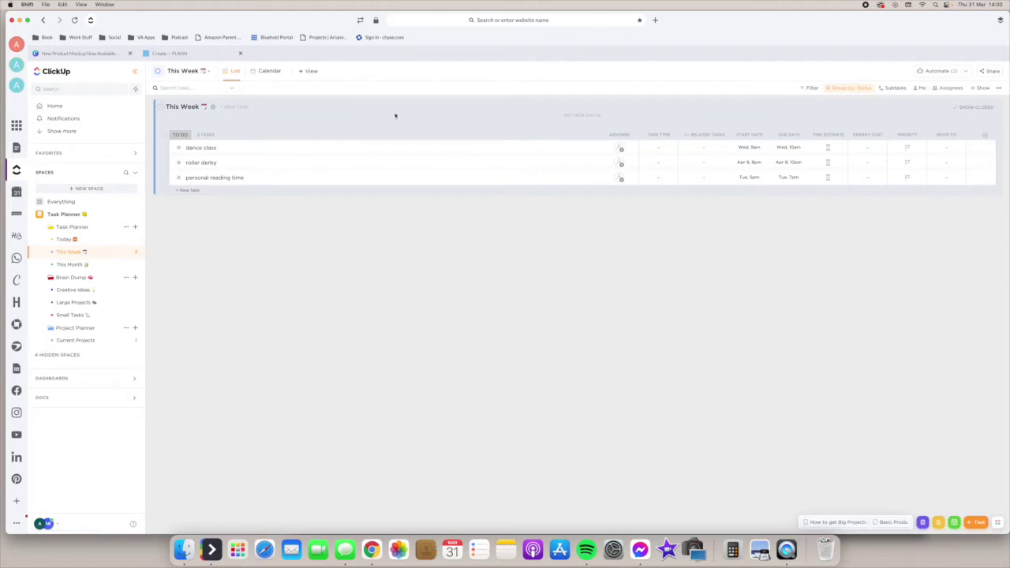
left_click(268, 72)
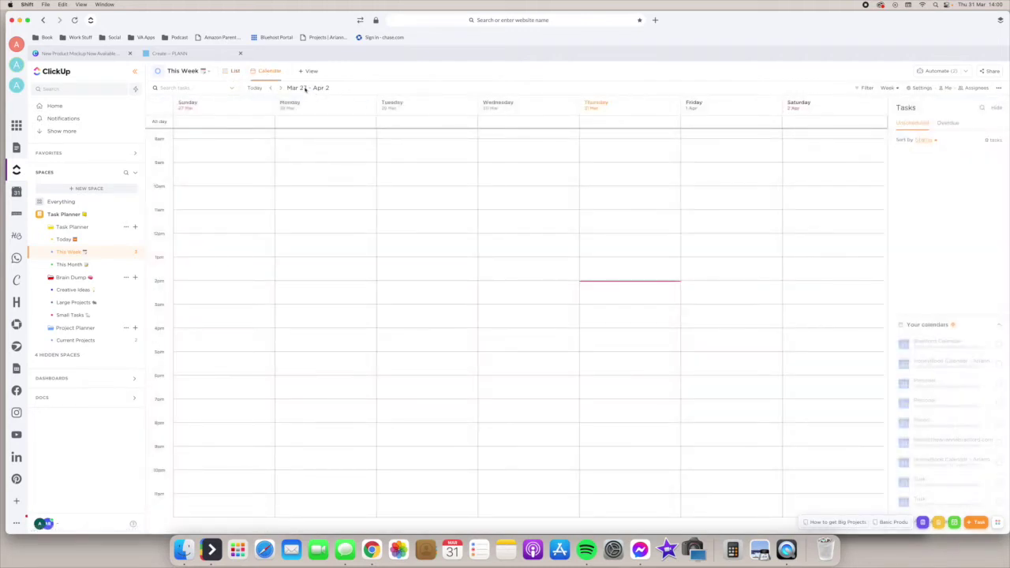
left_click(280, 87)
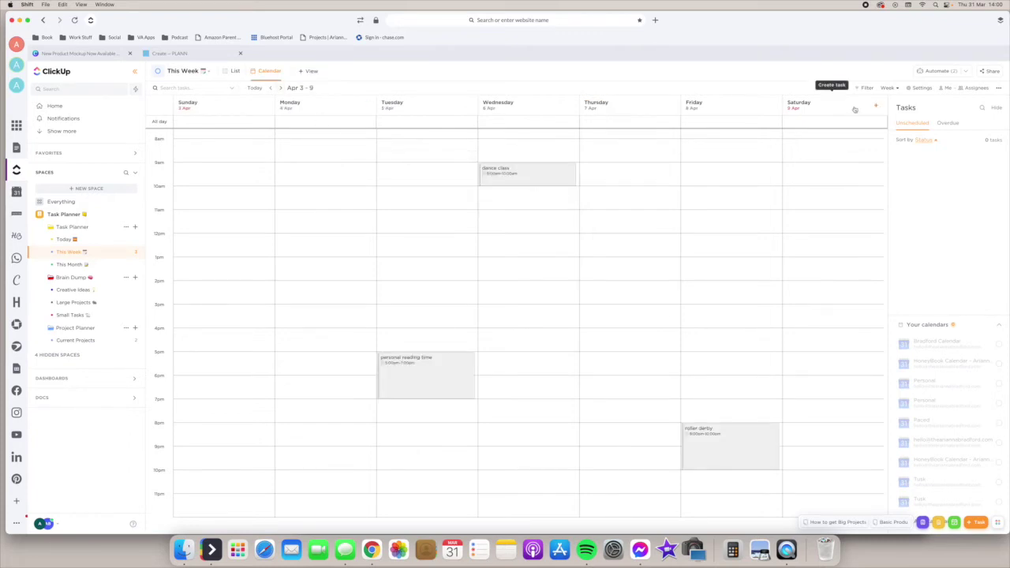
Step: Examine the calendar's display settings, including the custom fields available for task cards
left_click(929, 88)
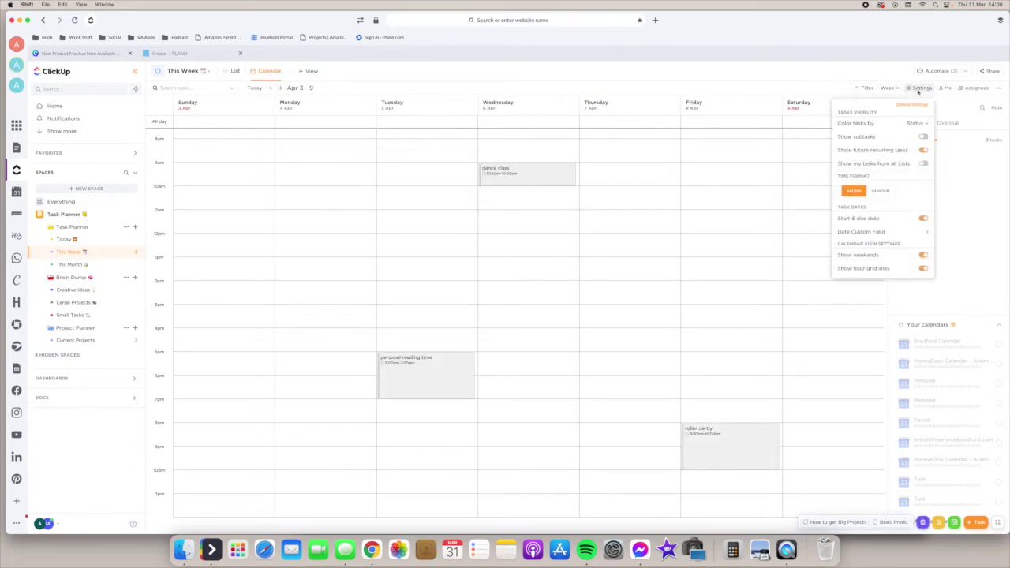
scroll(889, 243, "down", 5)
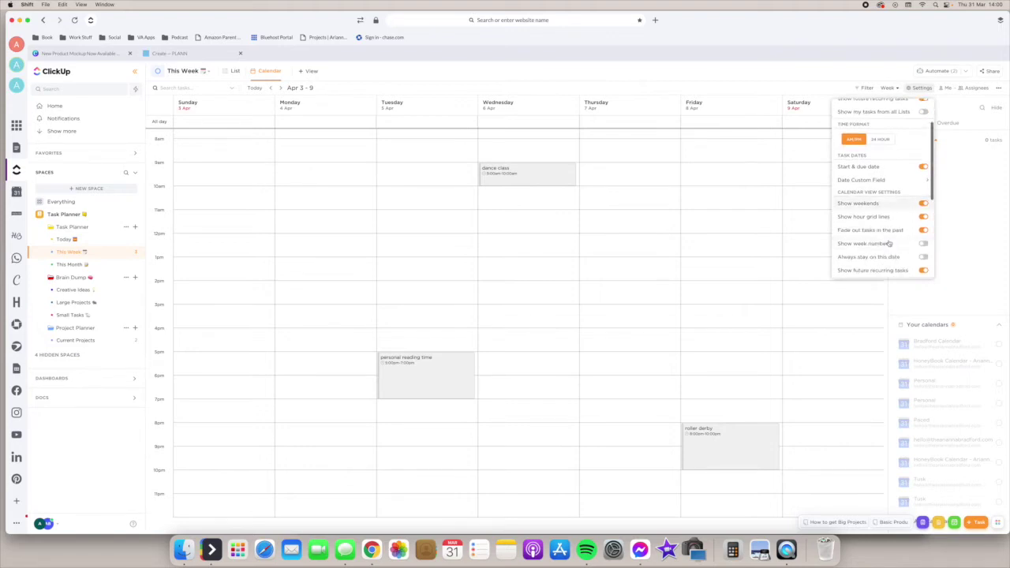
scroll(889, 243, "down", 2)
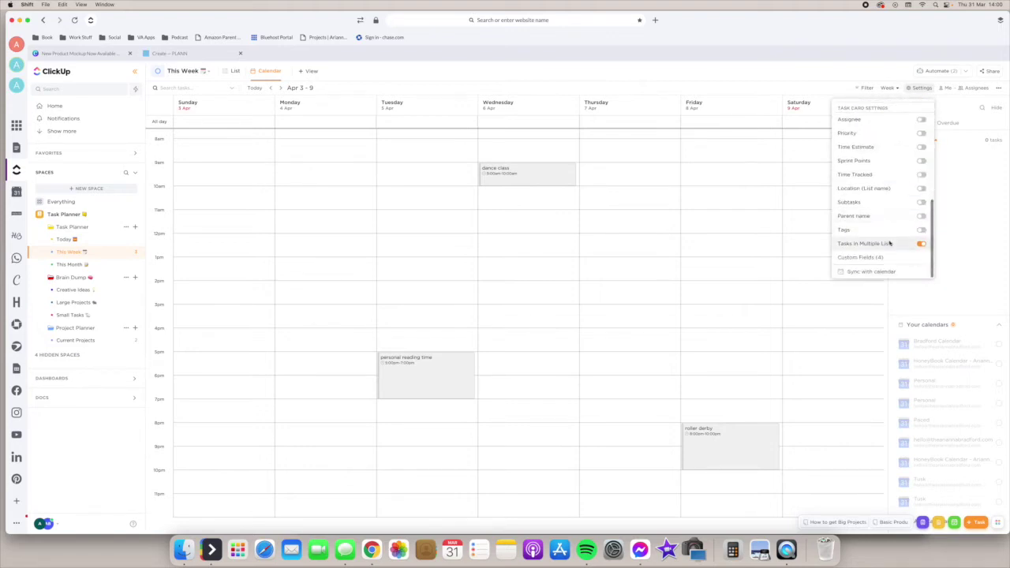
left_click(885, 258)
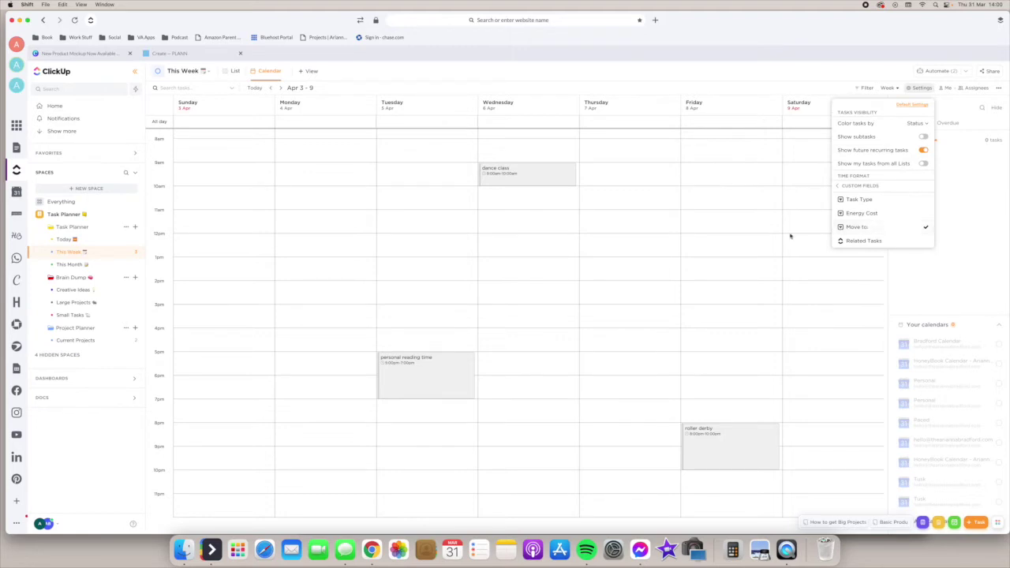
left_click(739, 234)
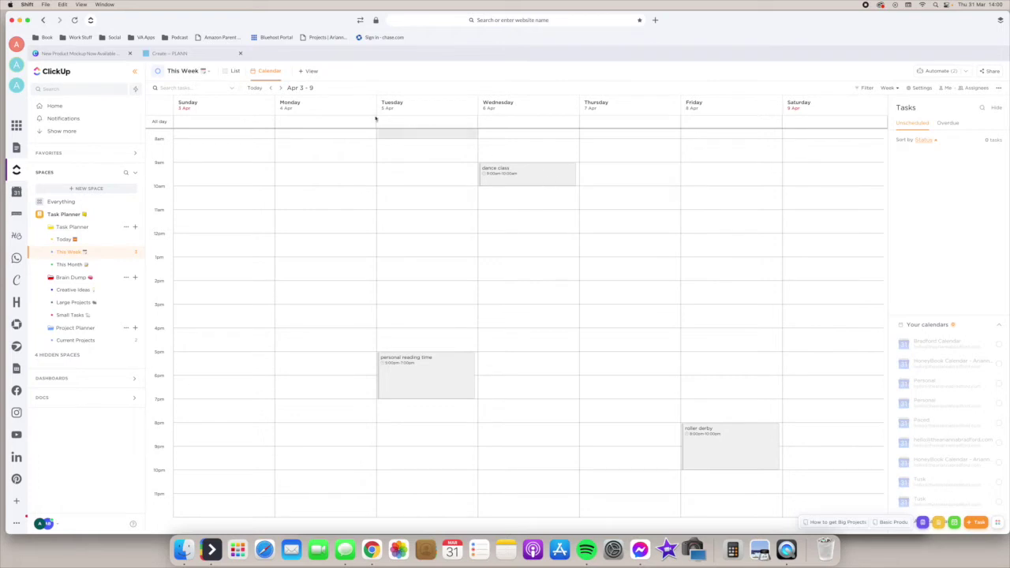
Step: Add an all-day "house painting" task on Tuesday 5 Apr
scroll(448, 178, "up", 2)
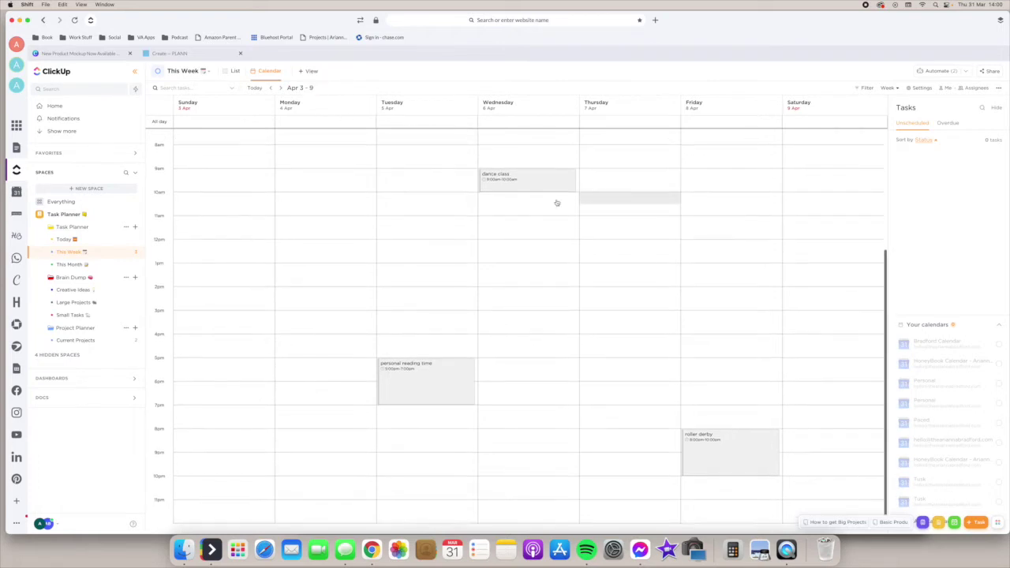
scroll(495, 221, "down", 3)
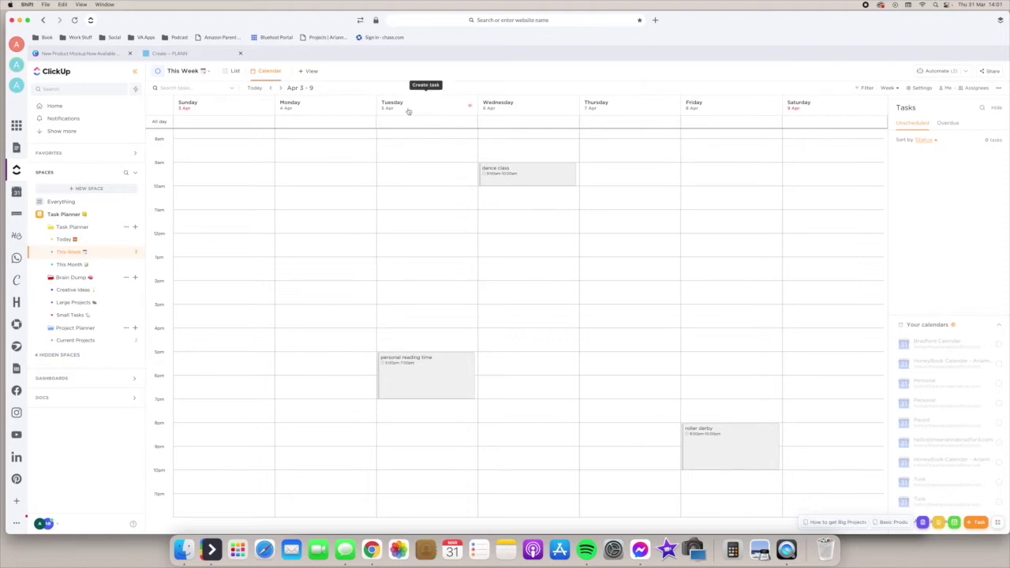
left_click(470, 108)
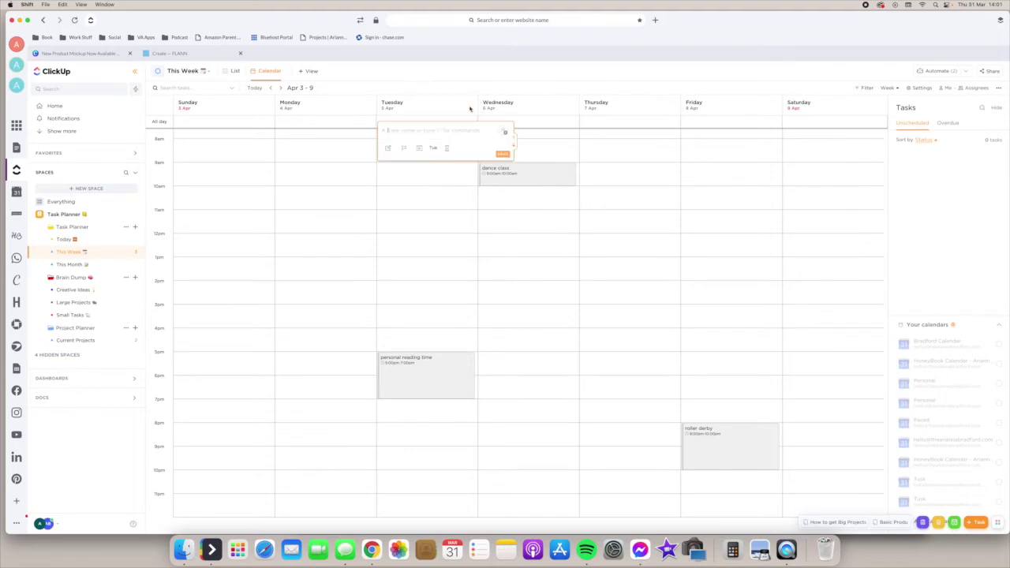
type("hino")
key("Return")
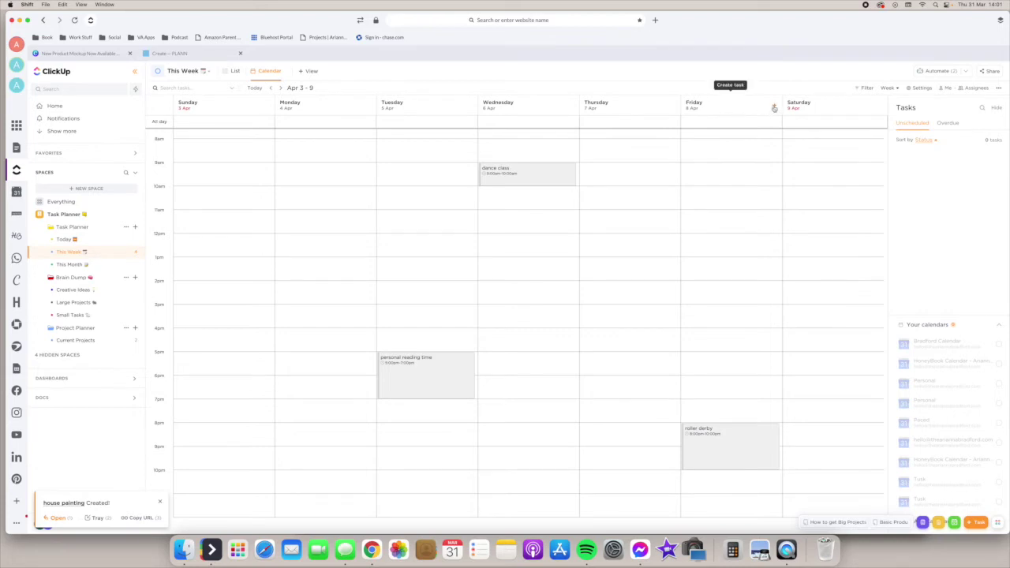
Step: Add an all-day "finish latest book" task on Friday 8 Apr
left_click(774, 108)
type("finish latest book")
key("Return")
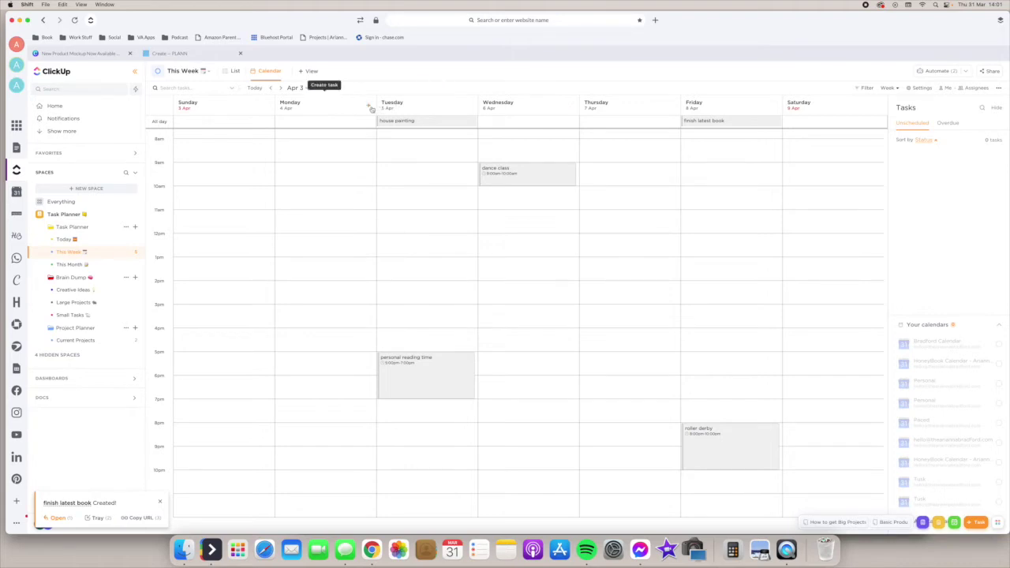
Step: Add an all-day "checking social media insights" task on Monday 4 Apr
left_click(370, 108)
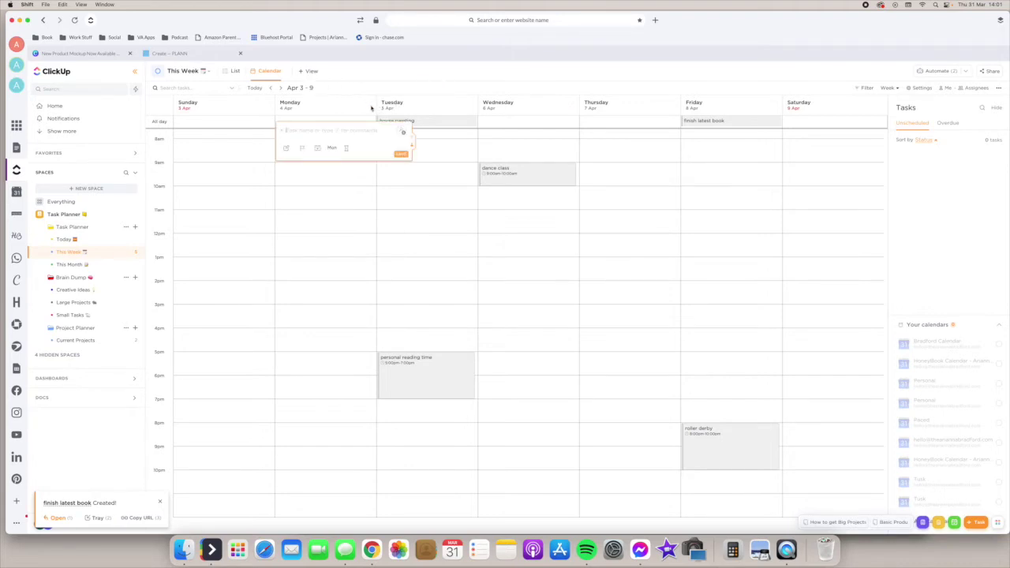
type("chel")
type("king sodial media inst")
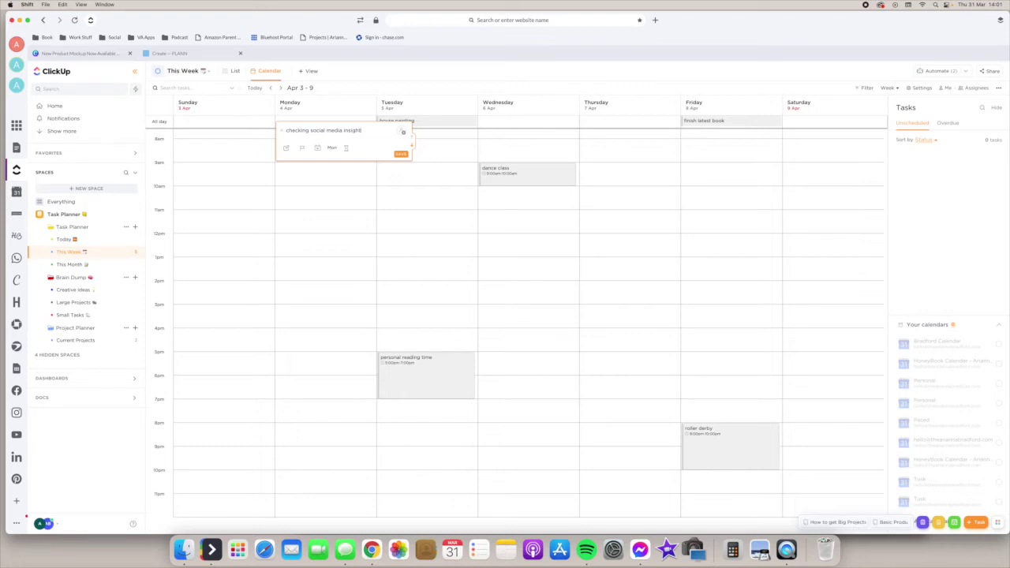
key("Return")
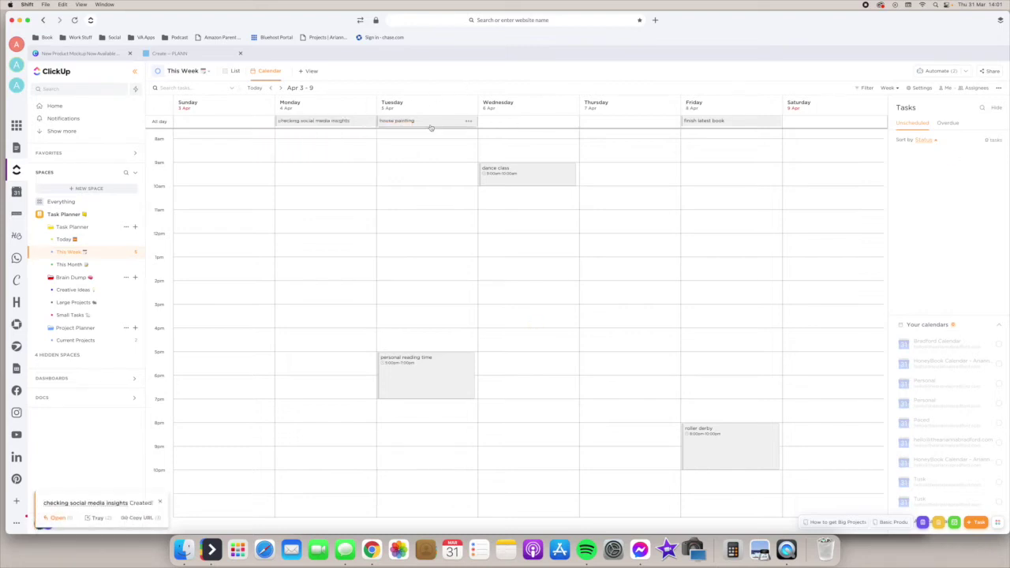
Step: In the Current Projects list, expand test project and set the Move to field of subtask 1 to This Week
left_click(235, 72)
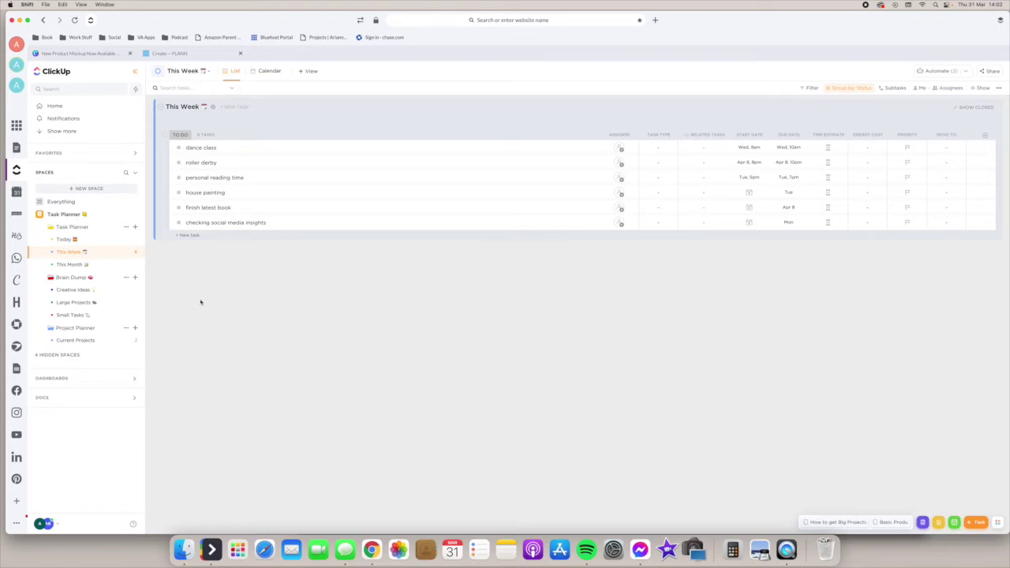
left_click(76, 340)
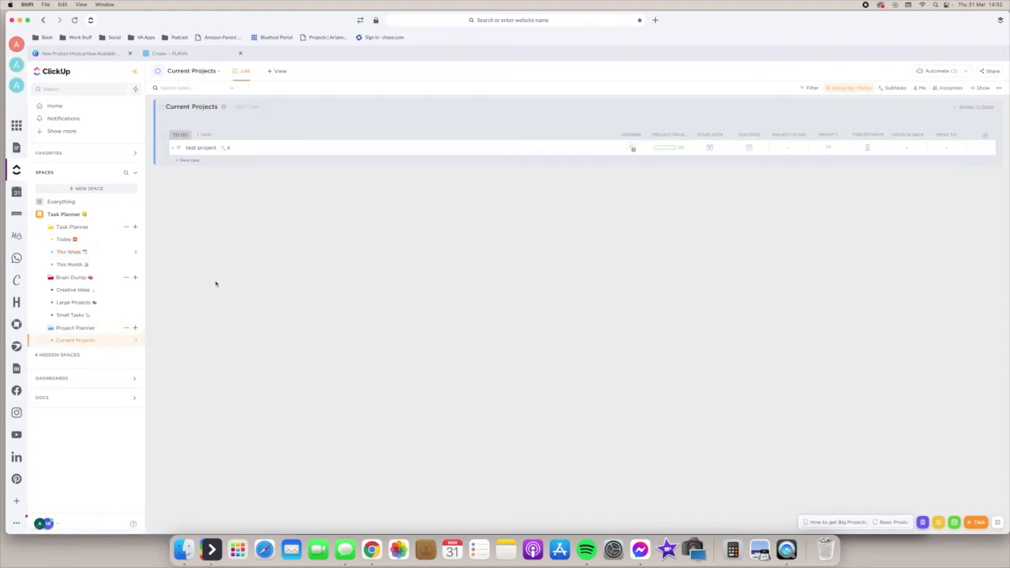
left_click(173, 147)
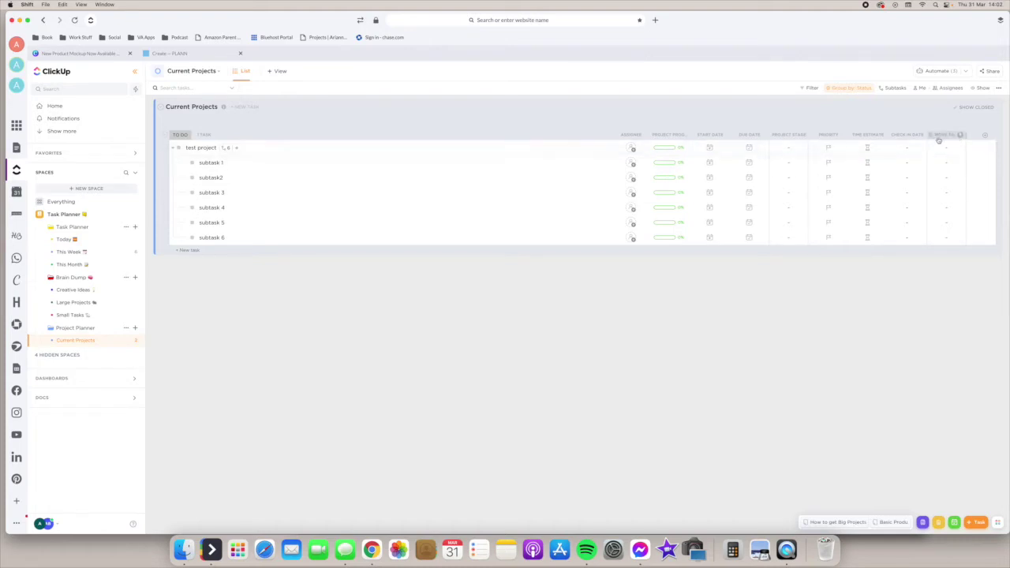
left_click(951, 162)
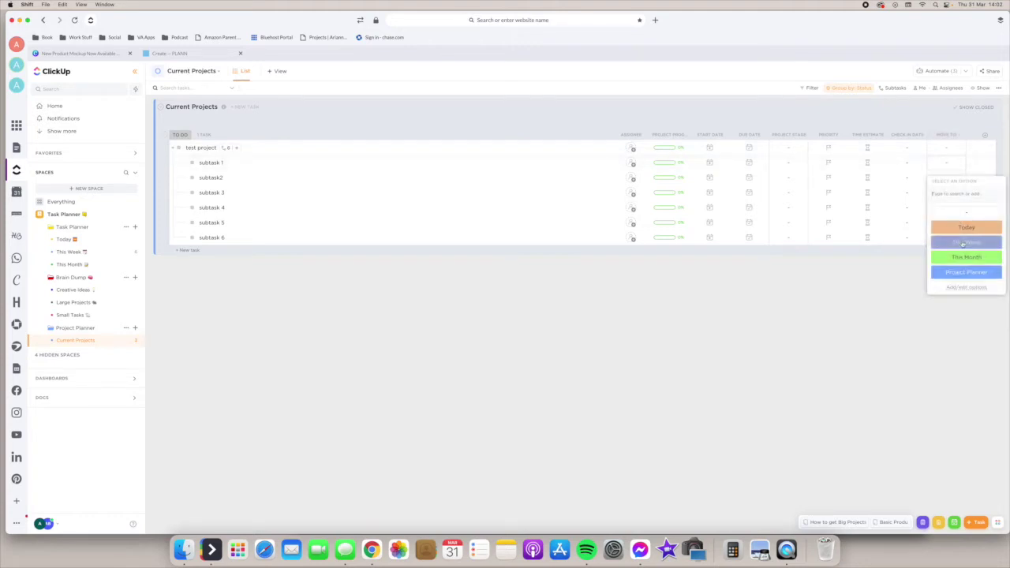
left_click(963, 242)
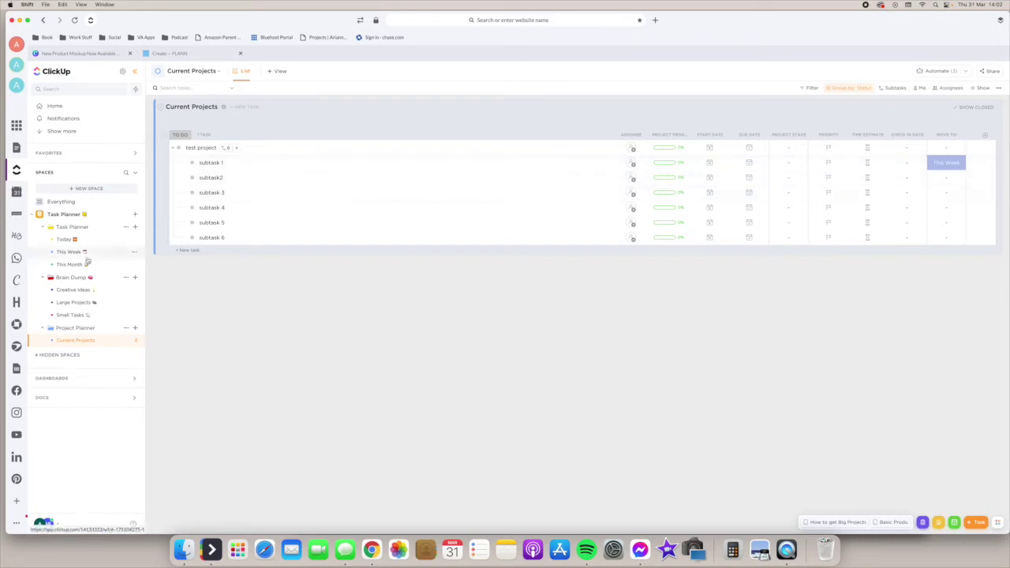
Step: Review the This Week list and its Apr 3 - 9 calendar alongside test project's subtasks in Current Projects
left_click(86, 252)
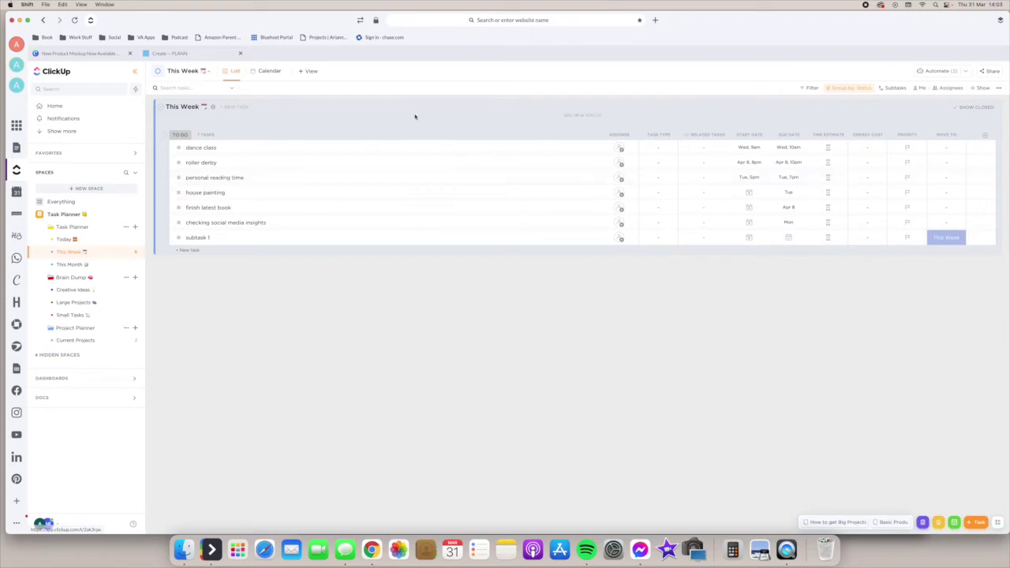
left_click(266, 71)
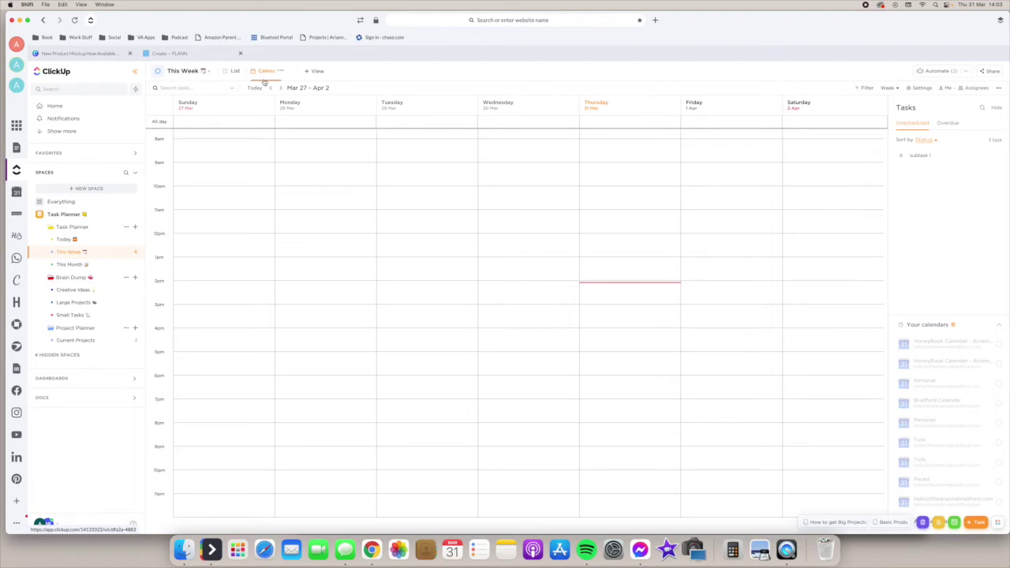
left_click(281, 88)
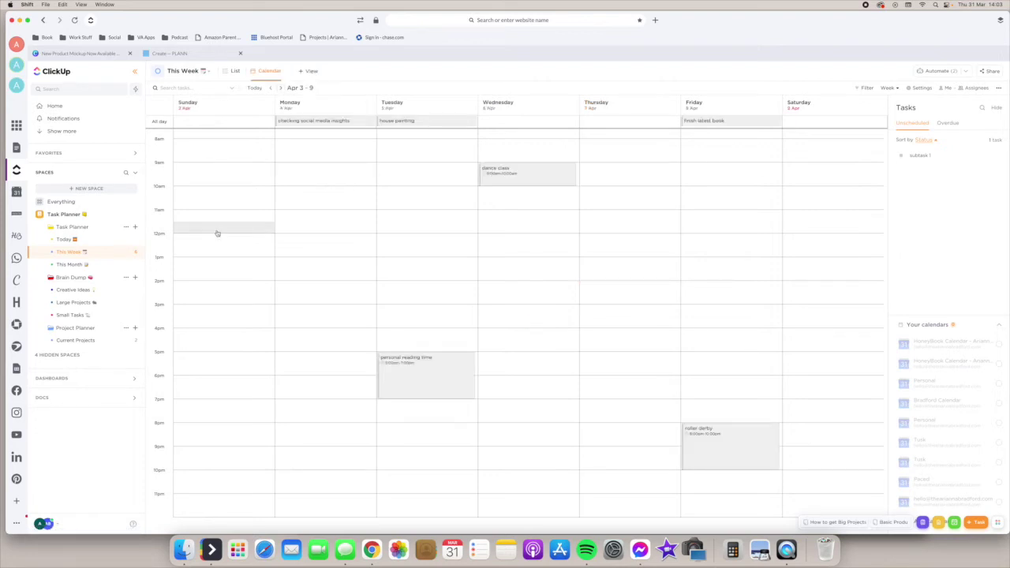
scroll(189, 284, "up", 2)
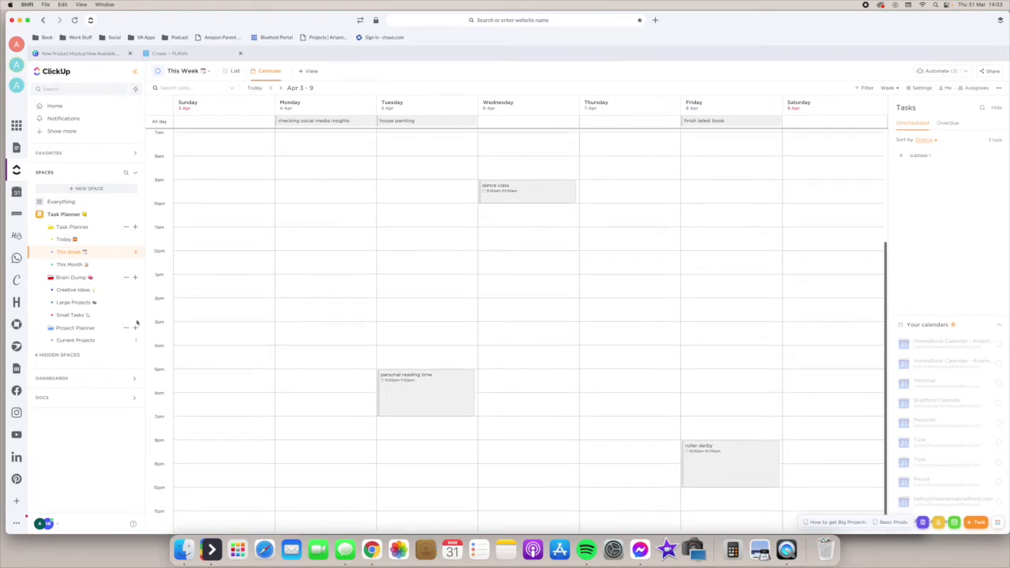
left_click(77, 341)
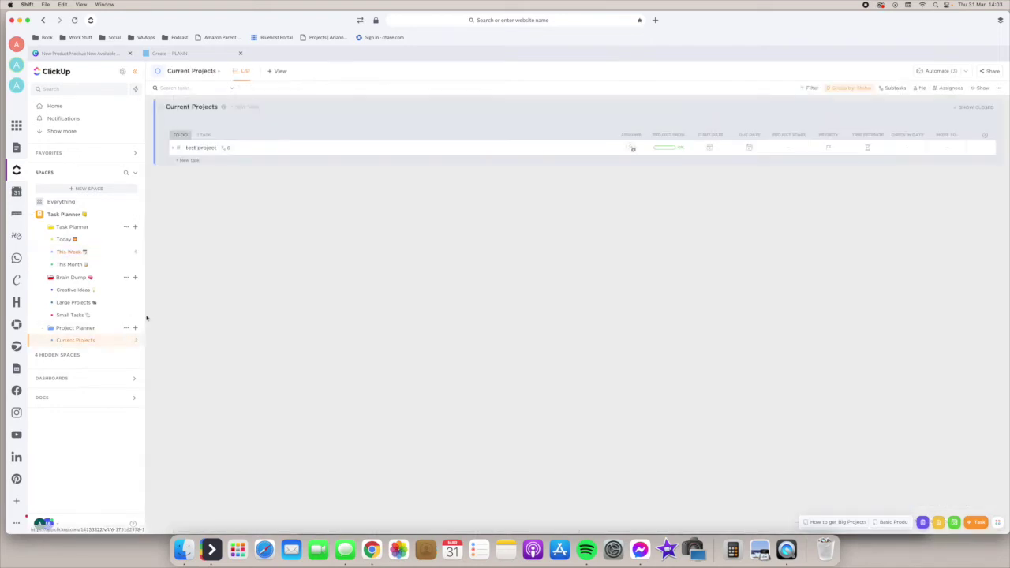
left_click(227, 148)
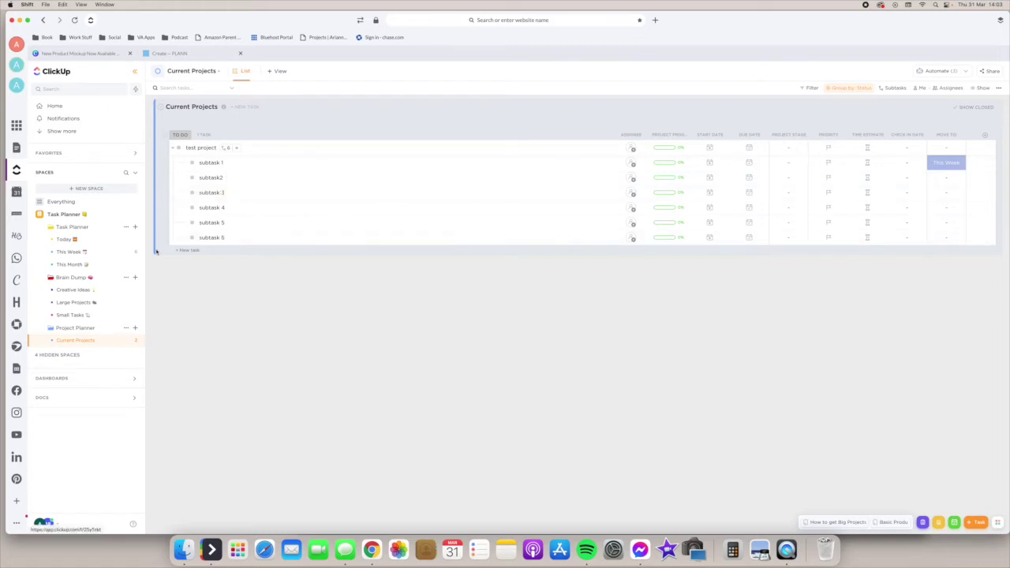
left_click(103, 255)
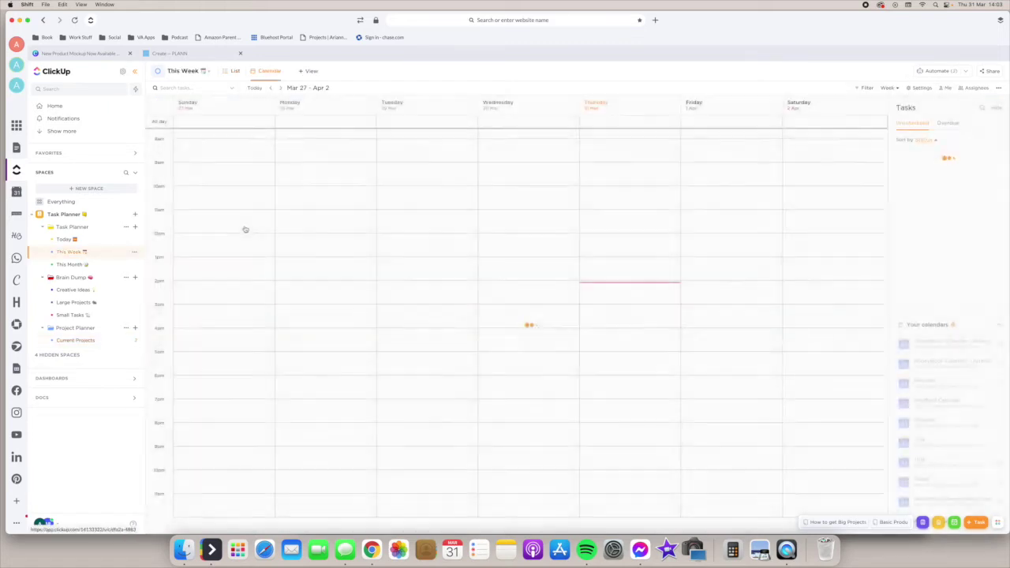
left_click(280, 88)
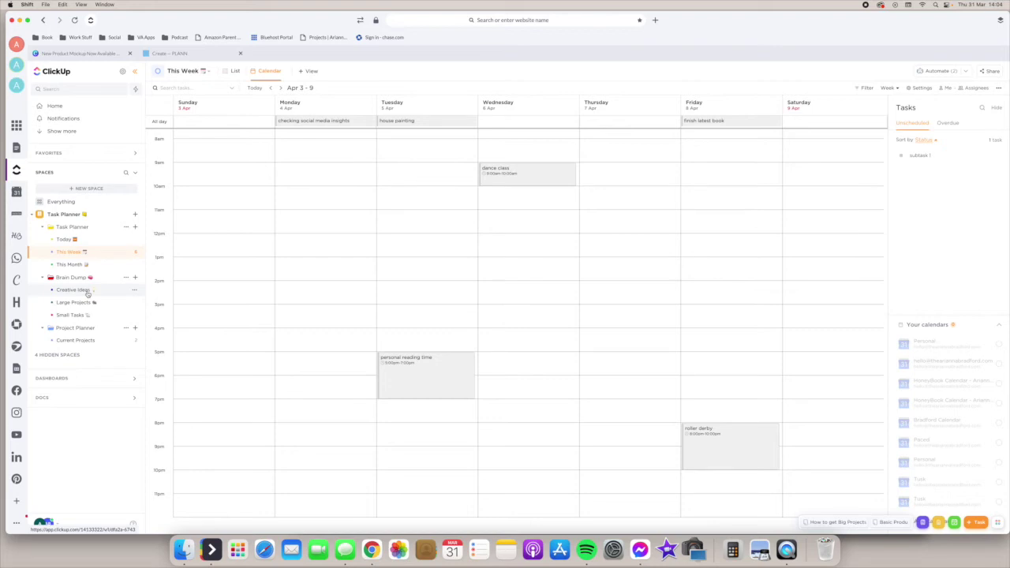
Step: Add a "launch new website" task to the Large Projects list in the Brain Dump folder
left_click(86, 291)
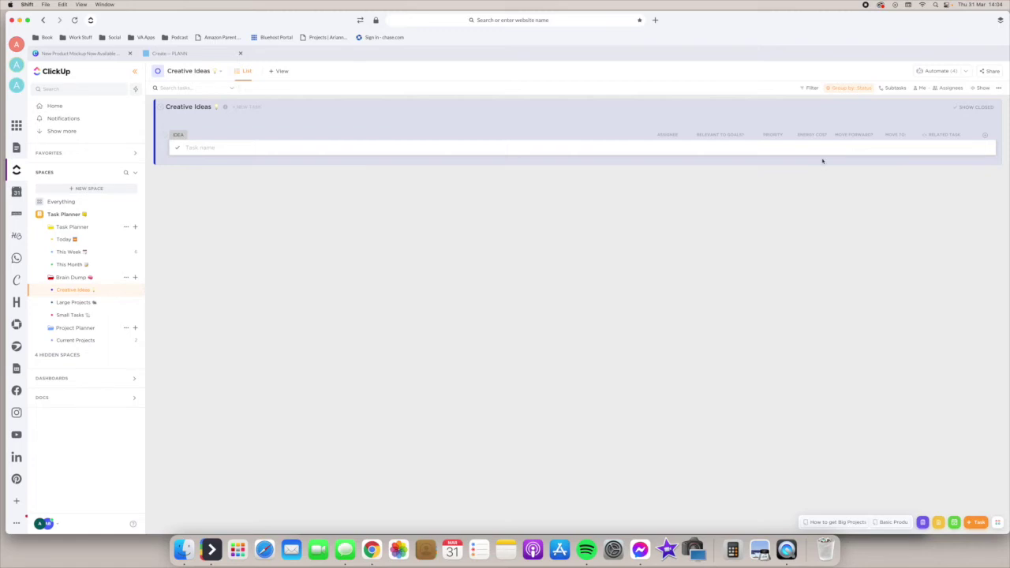
left_click(88, 303)
left_click(213, 146)
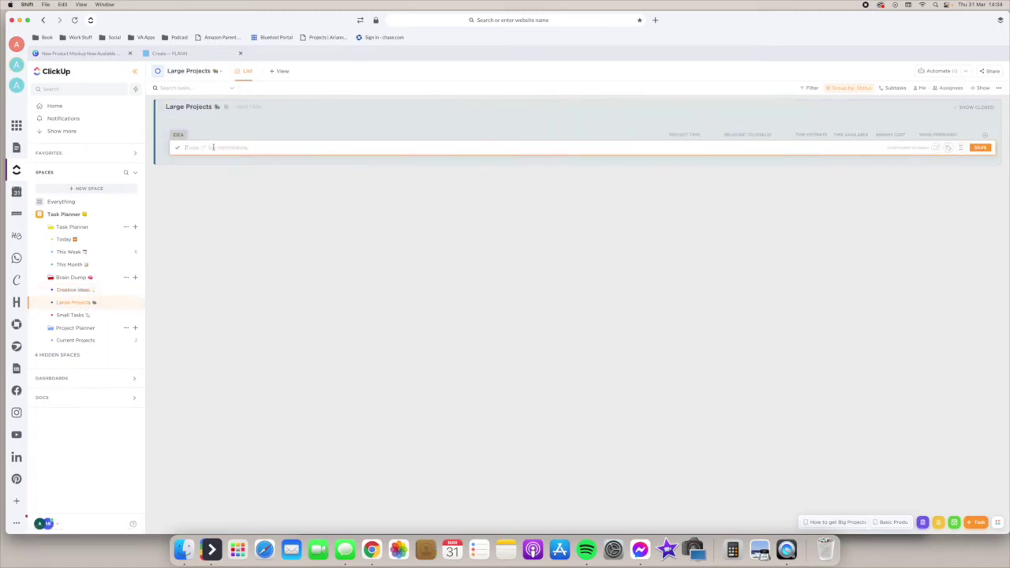
type("launch new website")
key("Return")
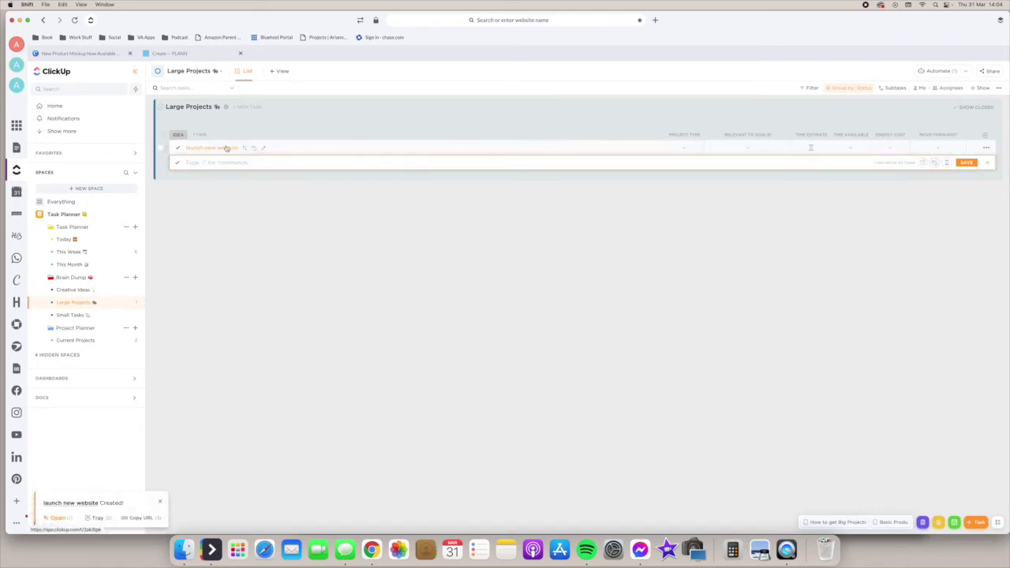
left_click(323, 199)
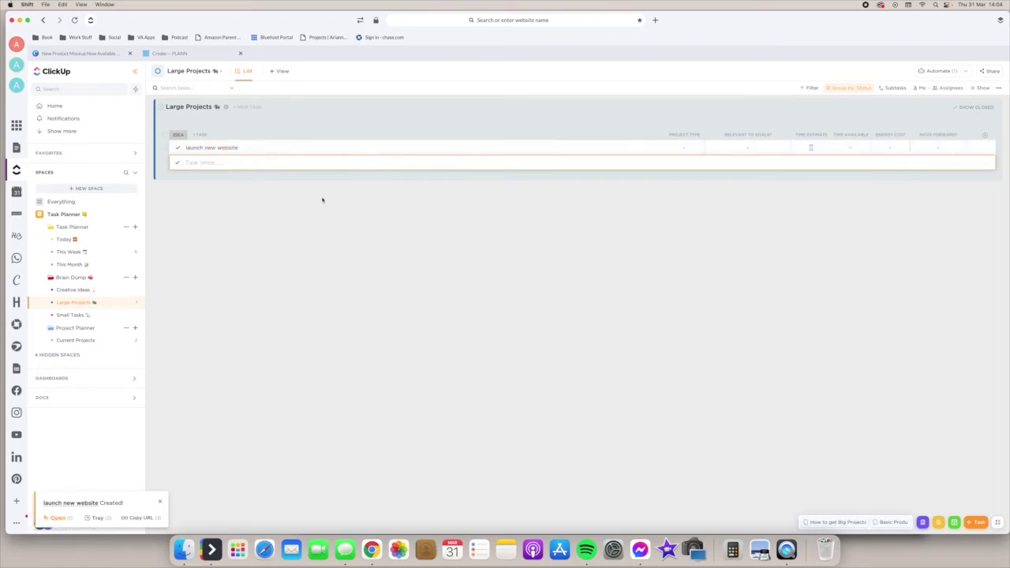
Step: For launch new website, set the project type to Work and Relevant to Goals to Yes
left_click(688, 149)
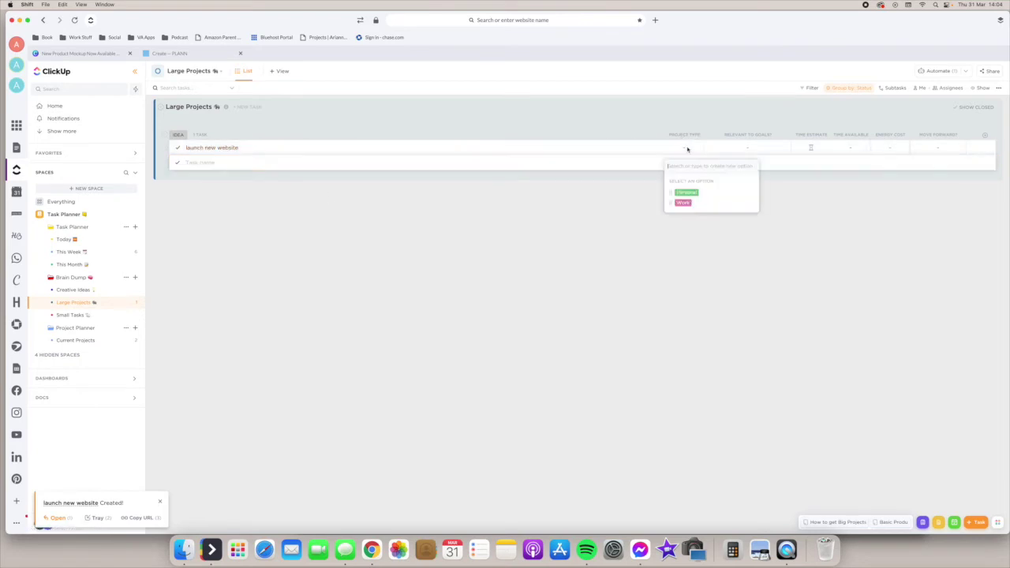
left_click(689, 203)
left_click(734, 150)
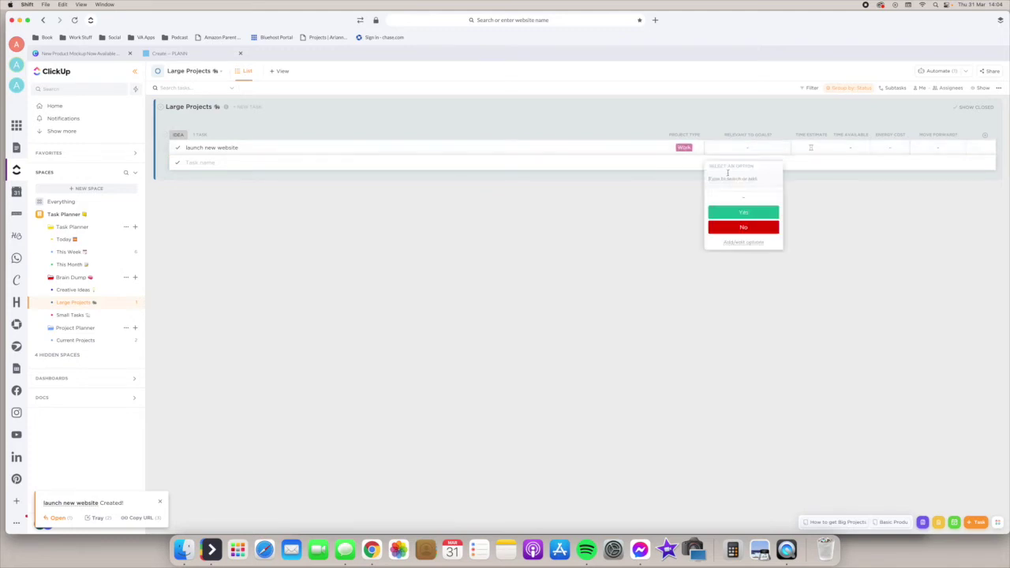
left_click(743, 212)
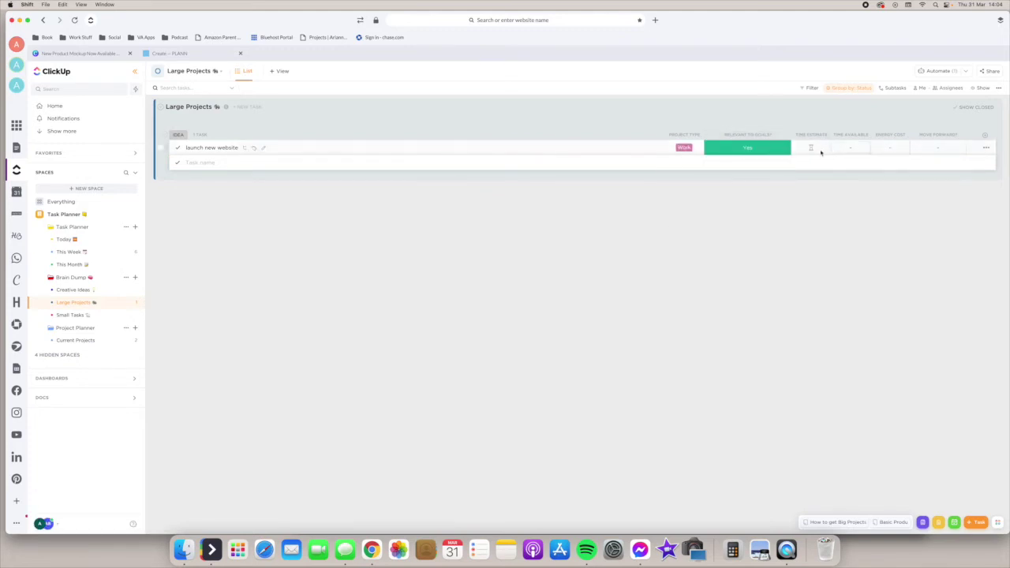
Step: Give launch new website a time estimate of 2 h and set Time Available to 4
left_click(810, 148)
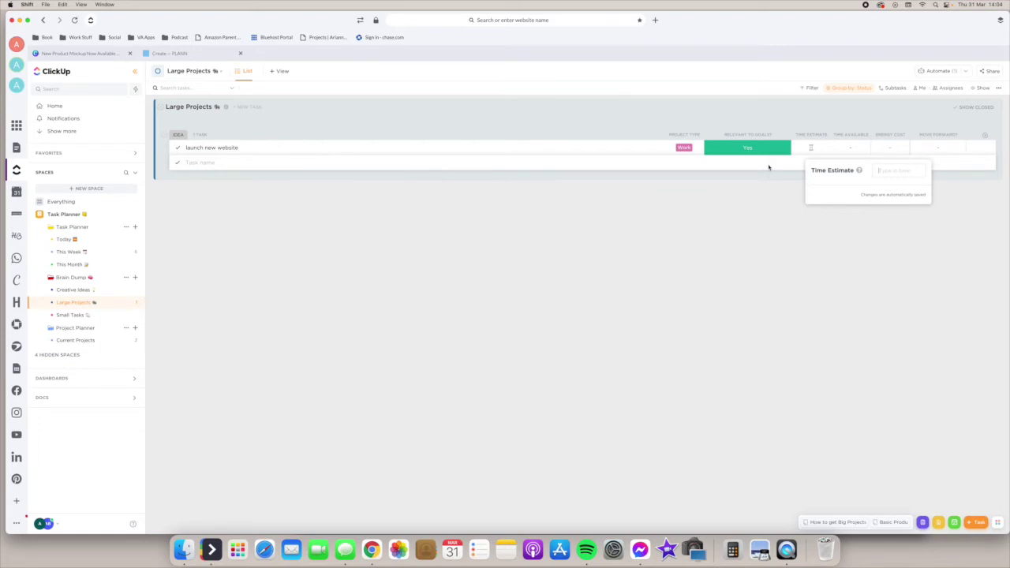
type("2 h")
left_click(899, 192)
left_click(852, 148)
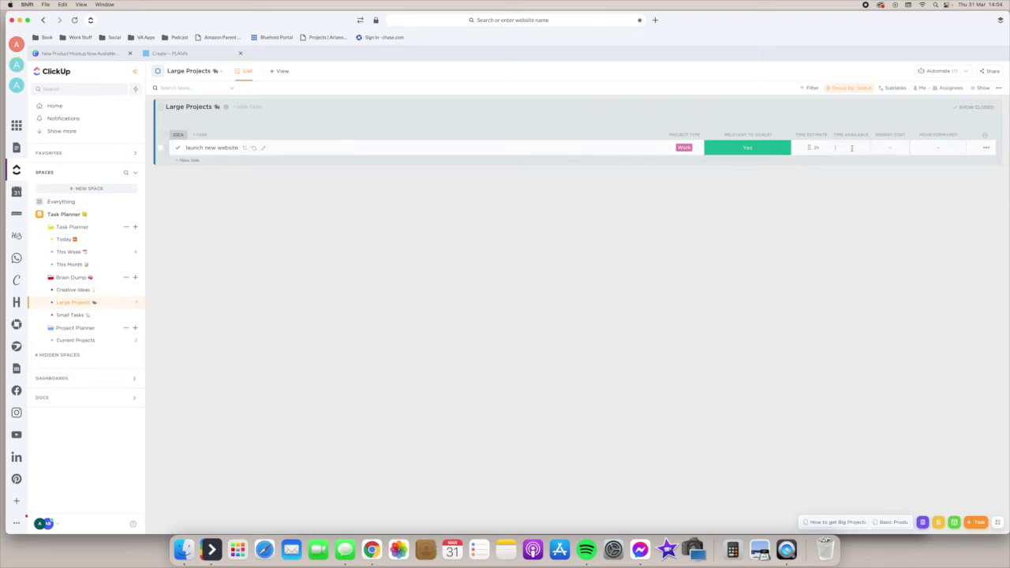
key("Return")
Step: Set launch new website's Energy Cost to the two-symbol rating and its Move Forward field to Yes
left_click(888, 149)
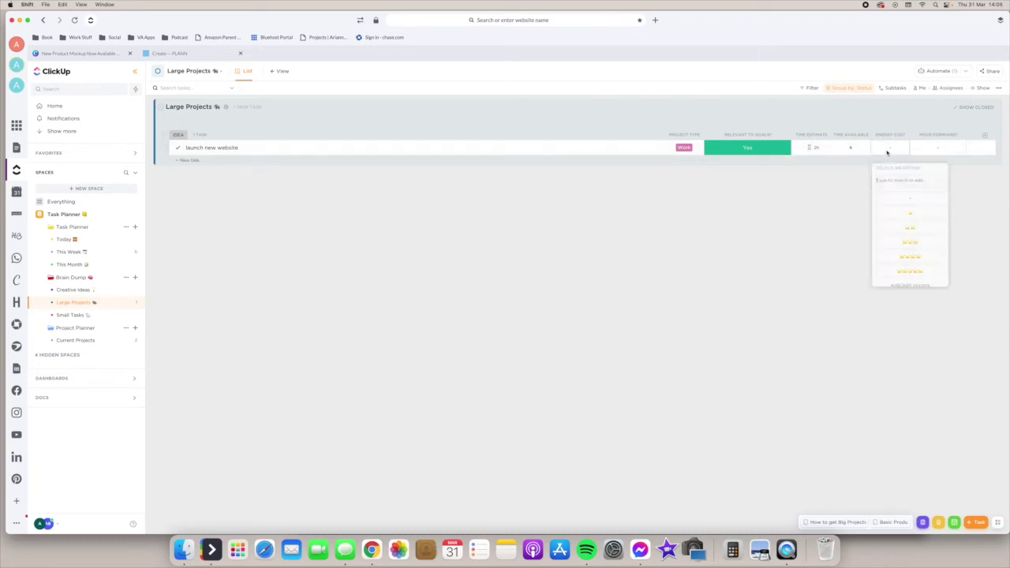
left_click(913, 228)
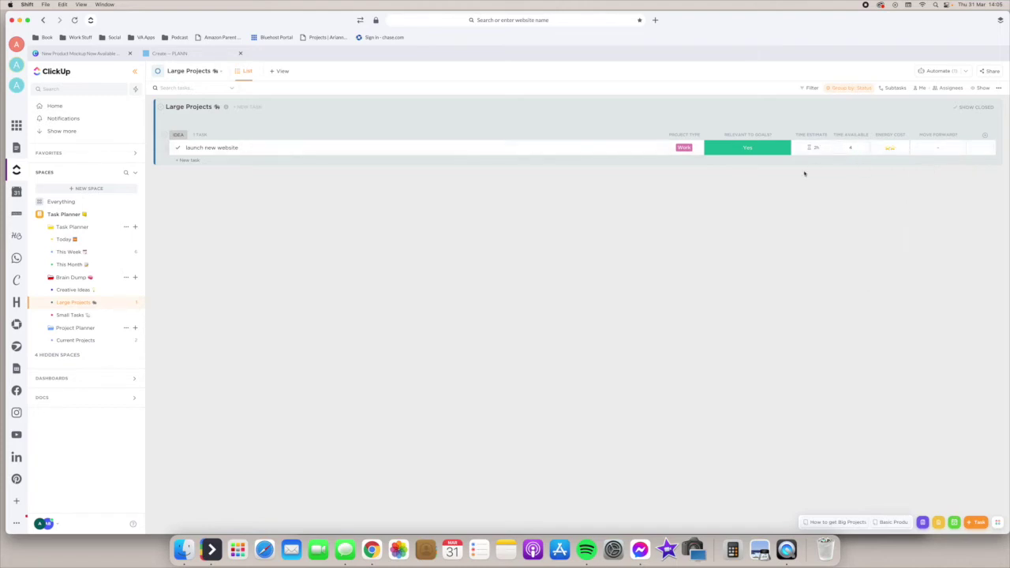
left_click(928, 152)
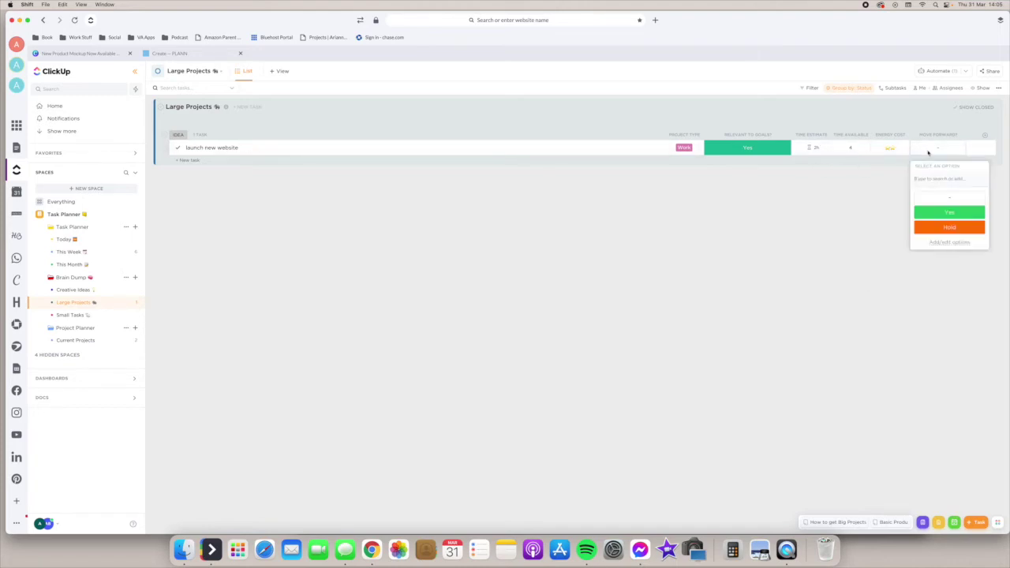
left_click(929, 213)
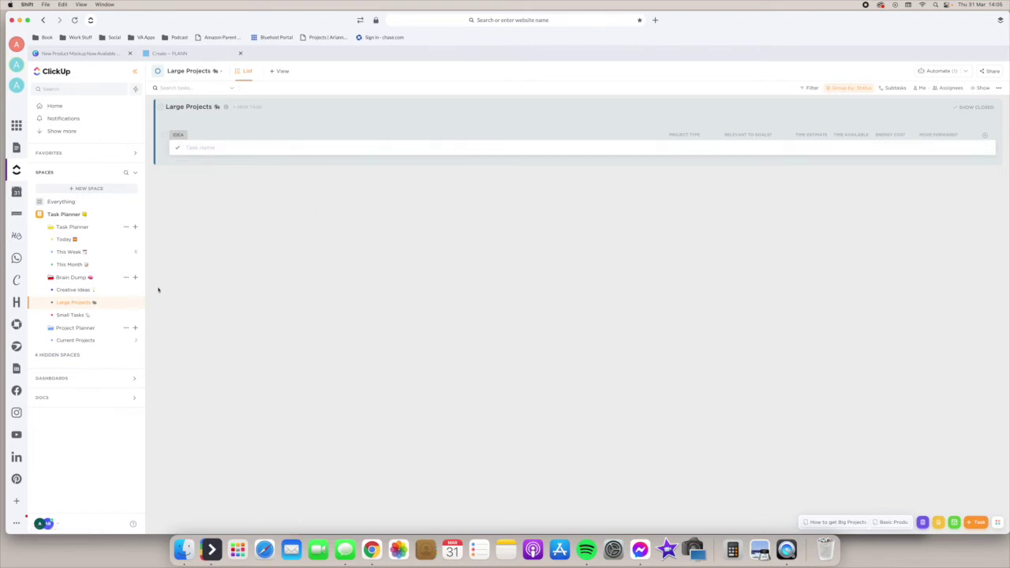
Step: In Current Projects, add the subtasks "write copy", "choosing a theme", "purchasing domain" and "writing a newsletter" to launch new website
left_click(79, 341)
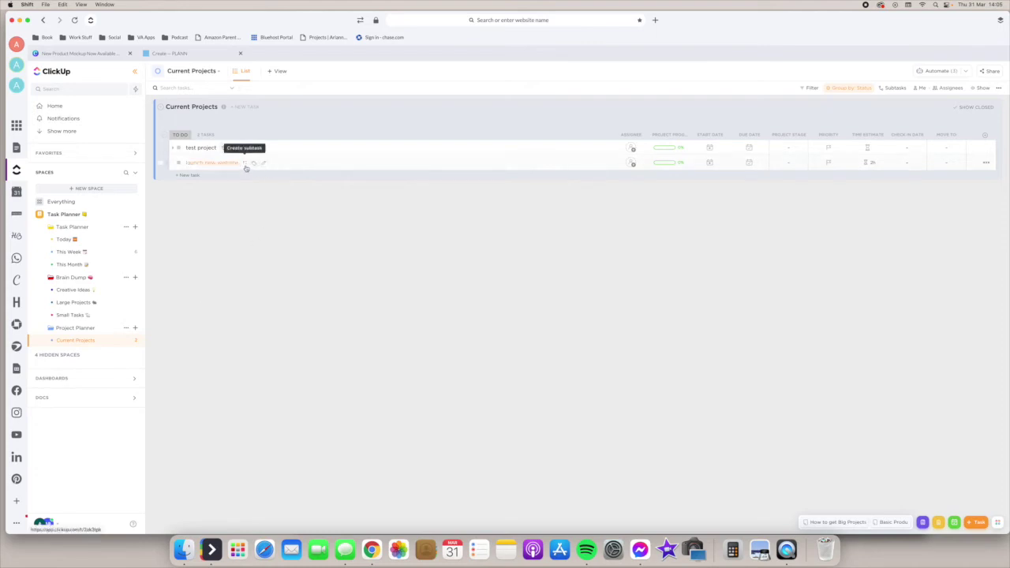
left_click(245, 163)
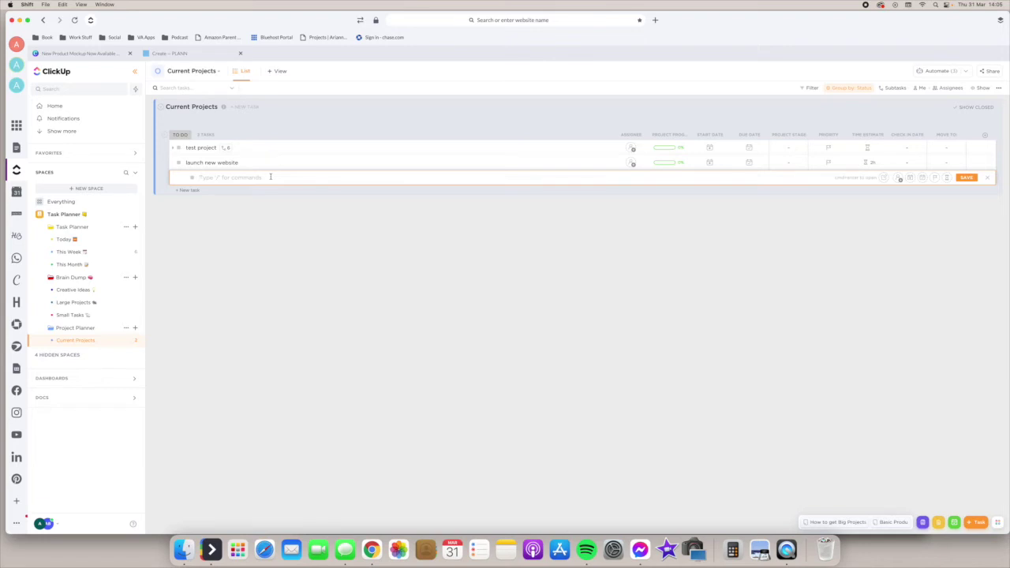
type("write copy")
key("Return")
type("choosing a theme")
key("Return")
type("purchasing ")
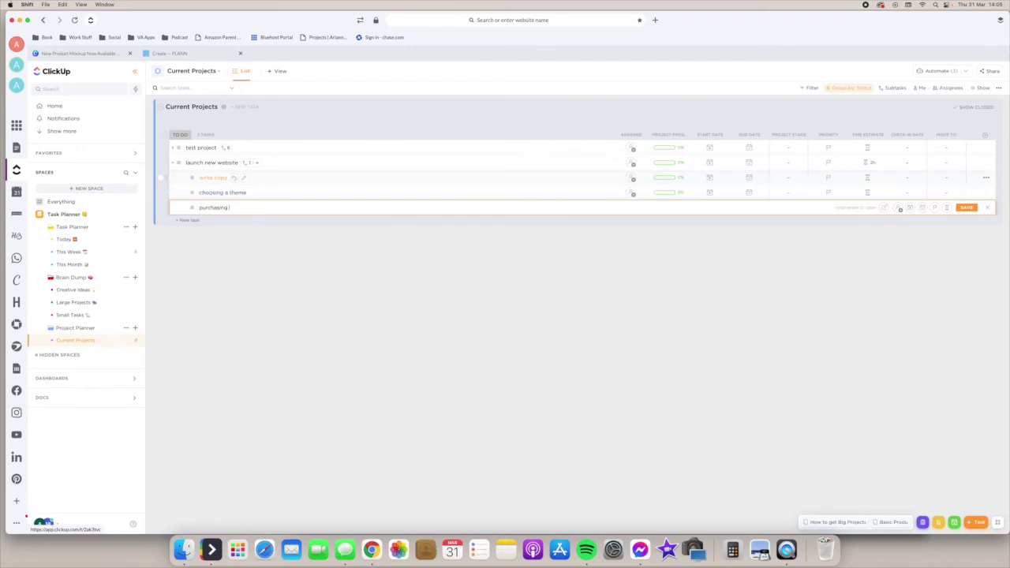
type("domain")
key("Return")
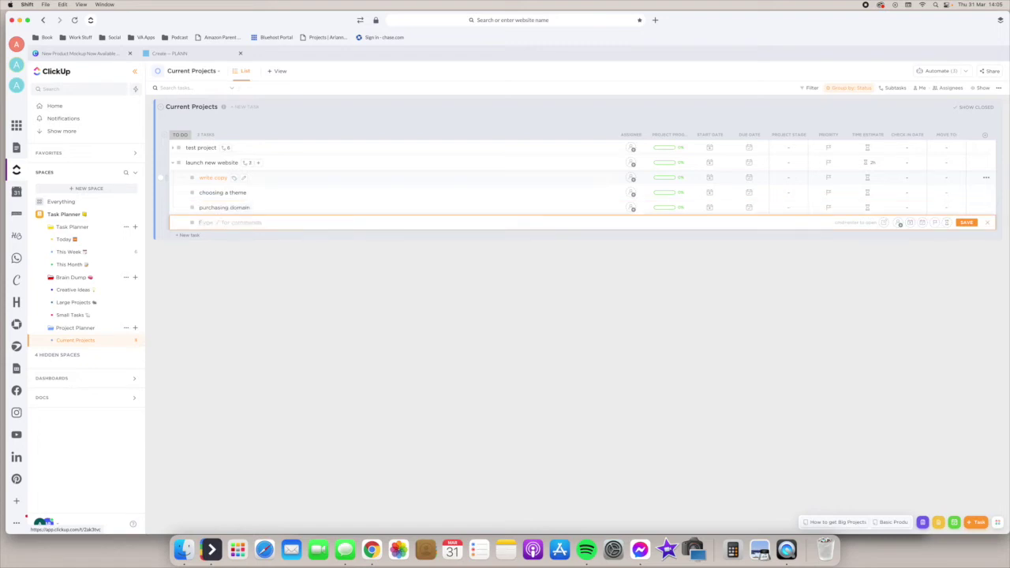
type("writing a newsletter")
key("Return")
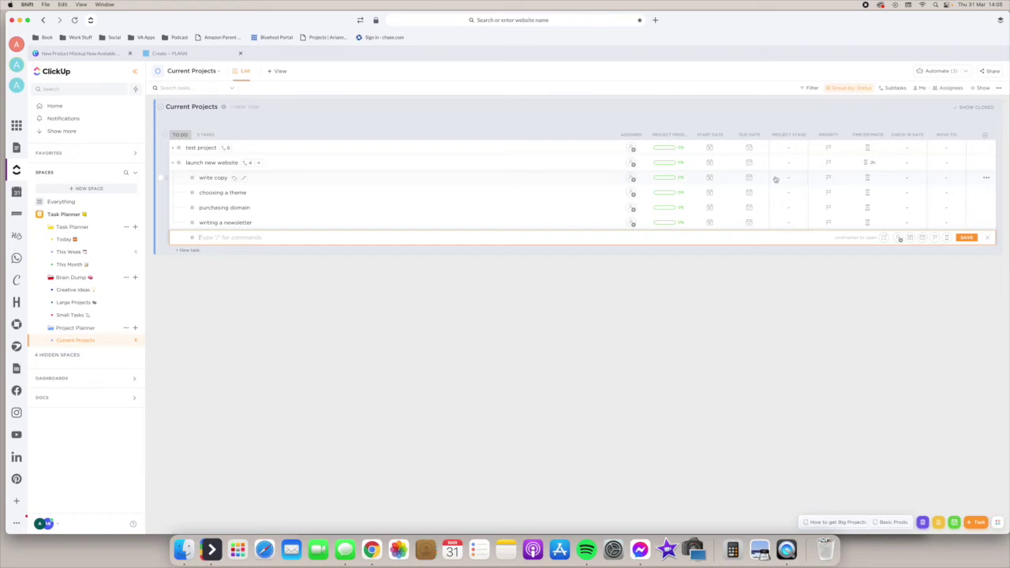
Step: Set the Move to field of the purchasing domain subtask to This Week and refresh the This Week list
left_click(941, 208)
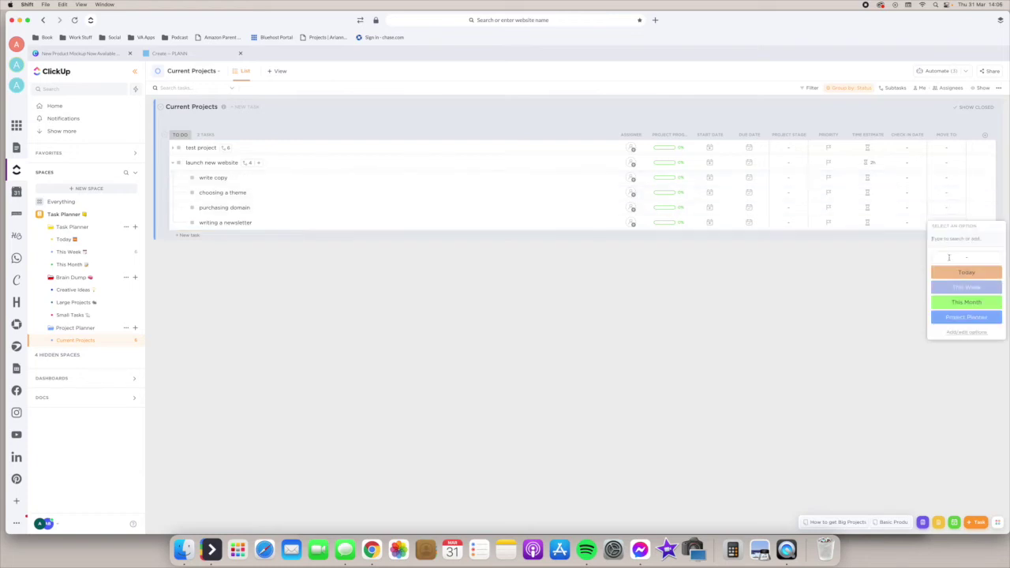
left_click(949, 286)
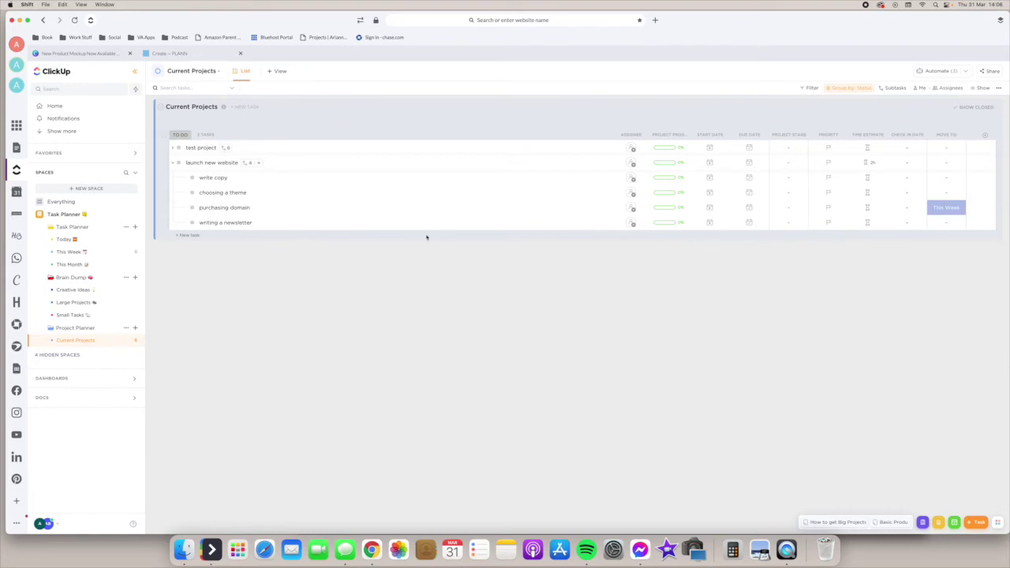
left_click(93, 251)
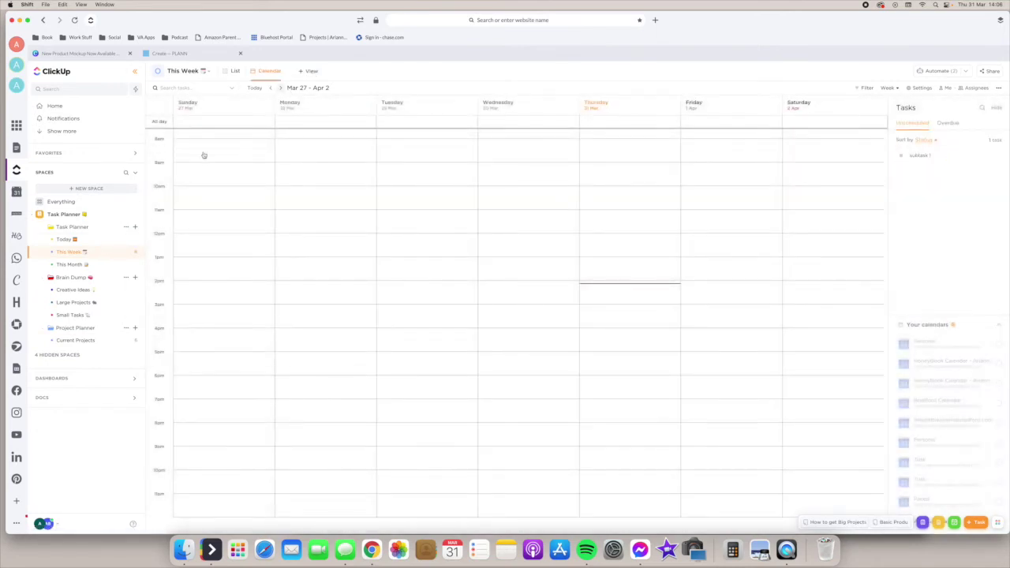
left_click(235, 71)
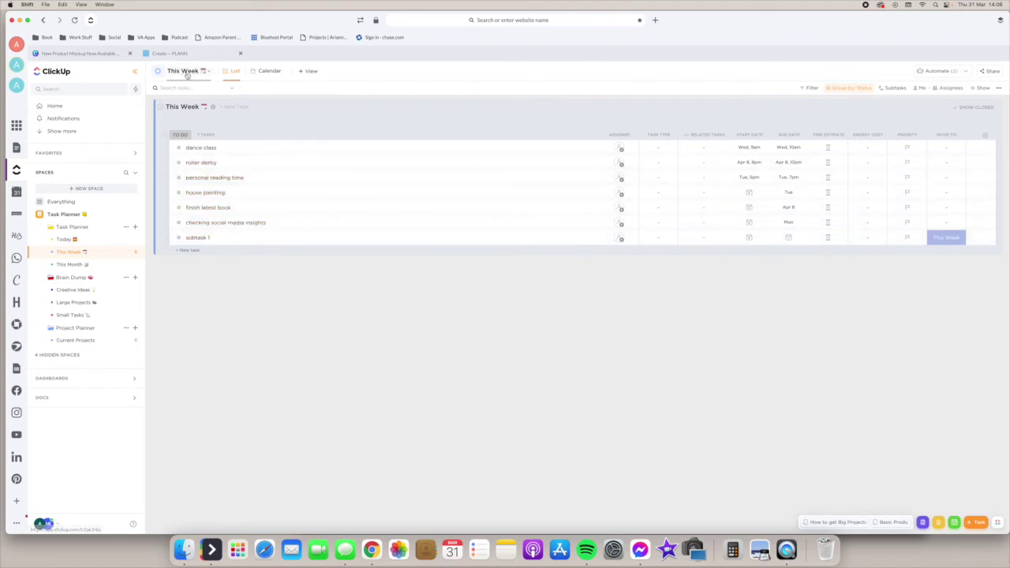
left_click(74, 20)
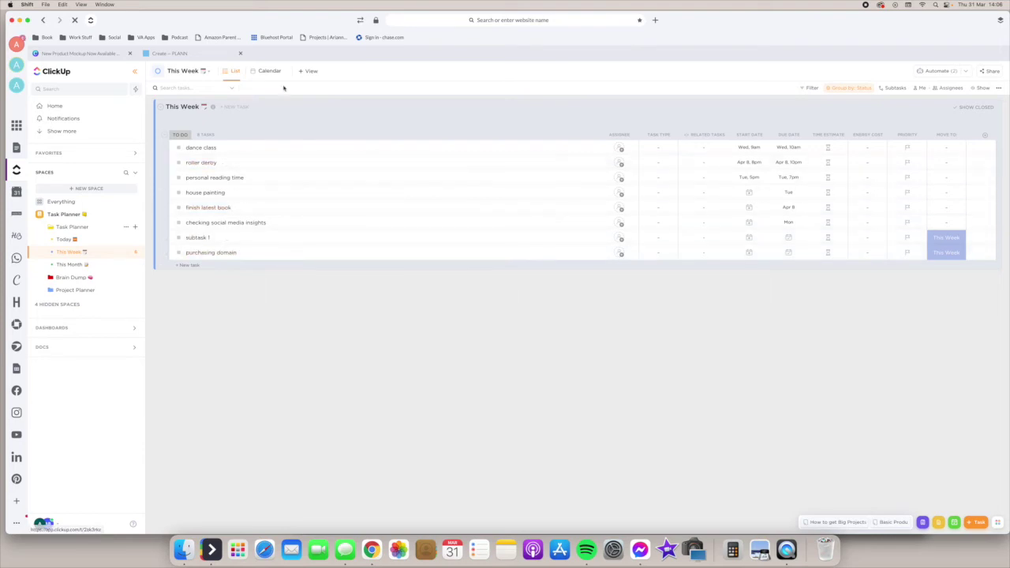
Step: Show the This Week calendar for Apr 3 - 9 with its unscheduled tasks
left_click(85, 239)
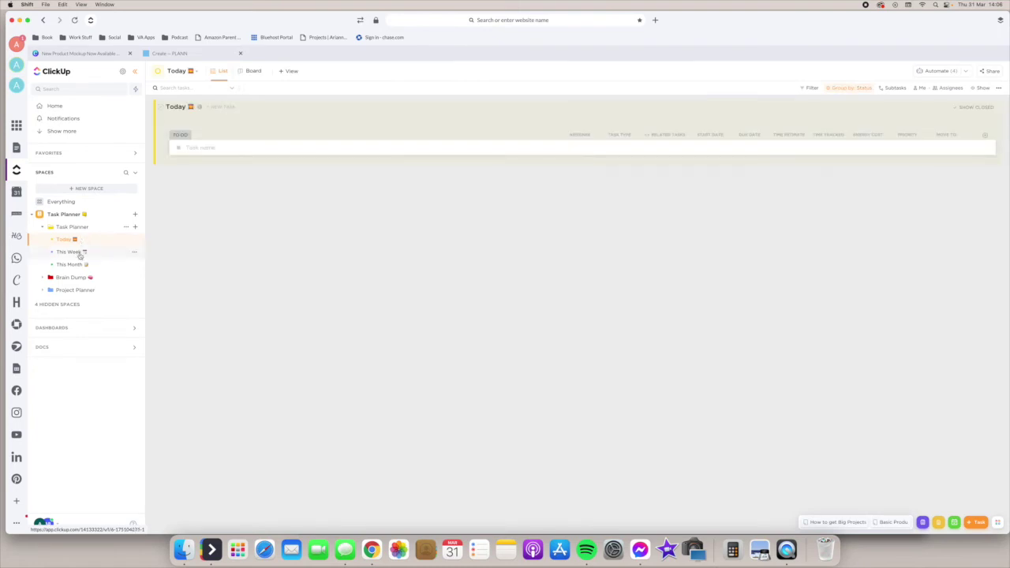
left_click(79, 253)
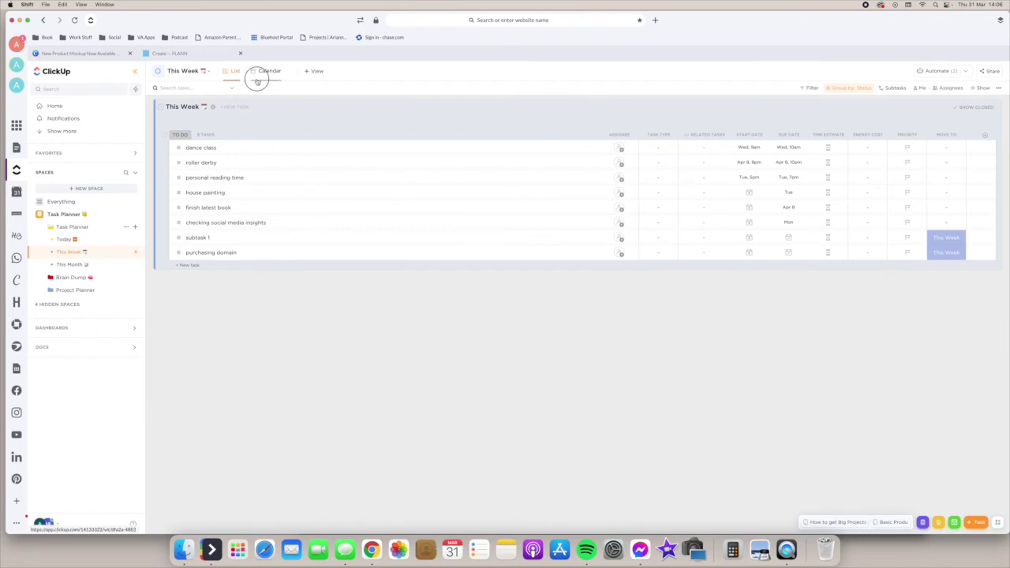
left_click(256, 81)
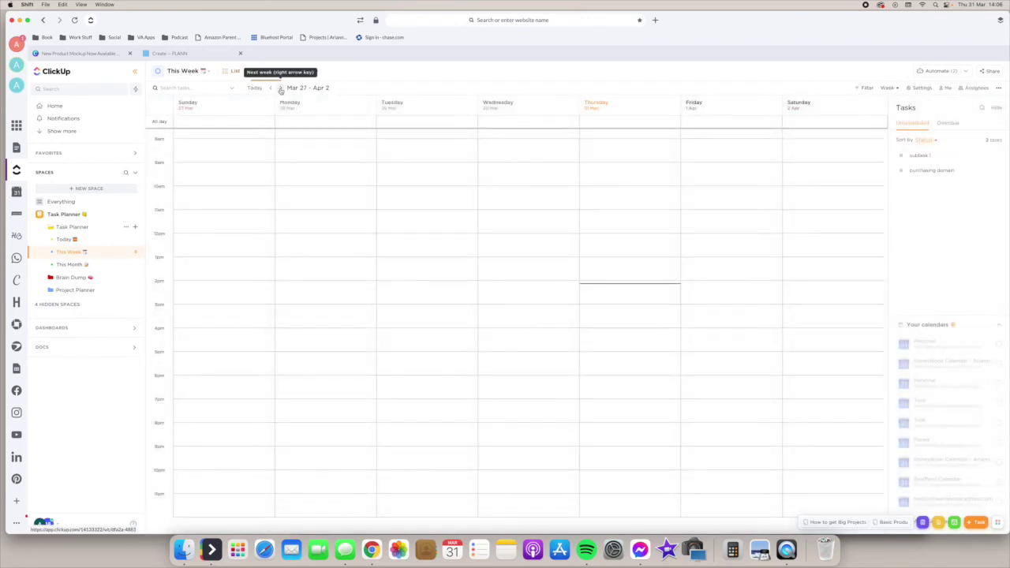
left_click(280, 89)
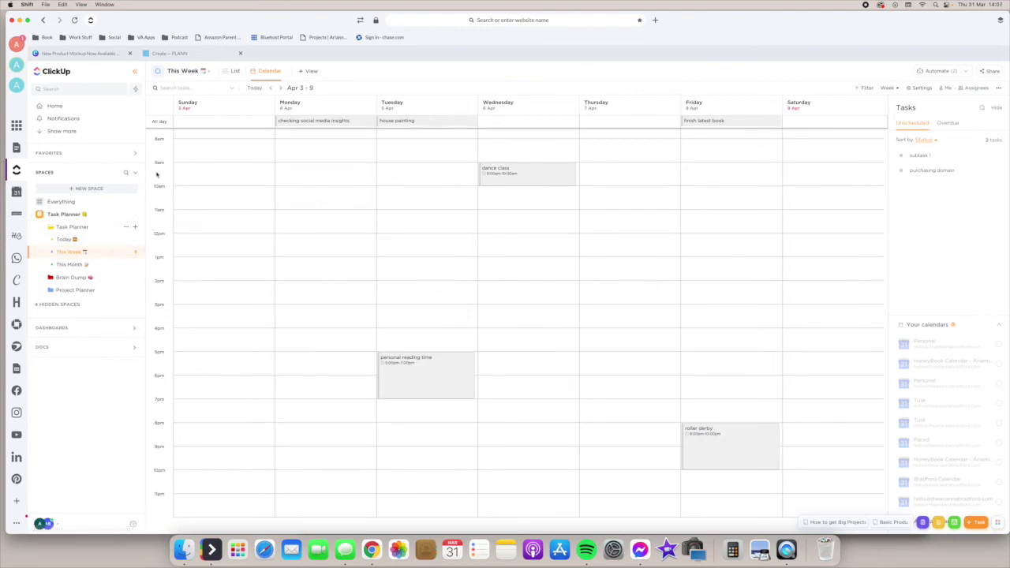
Step: In the This Week list, set the Move to field of checking social media insights to Today
left_click(232, 71)
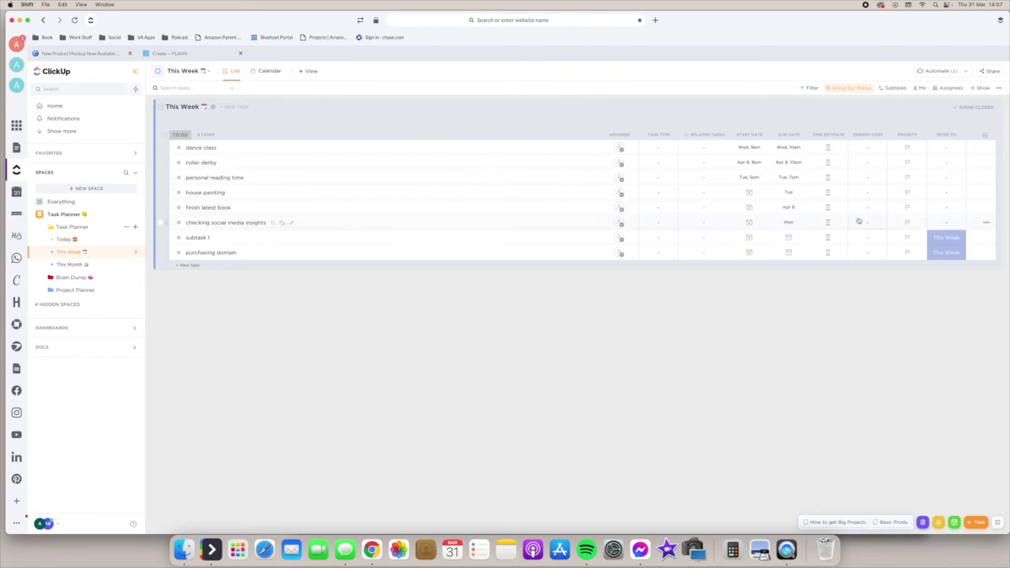
left_click(949, 230)
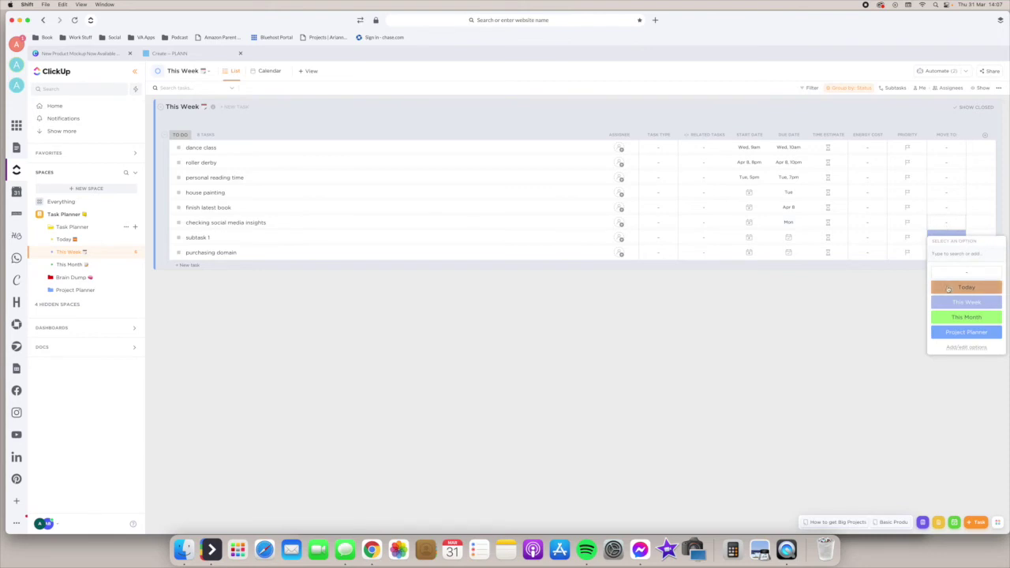
left_click(944, 287)
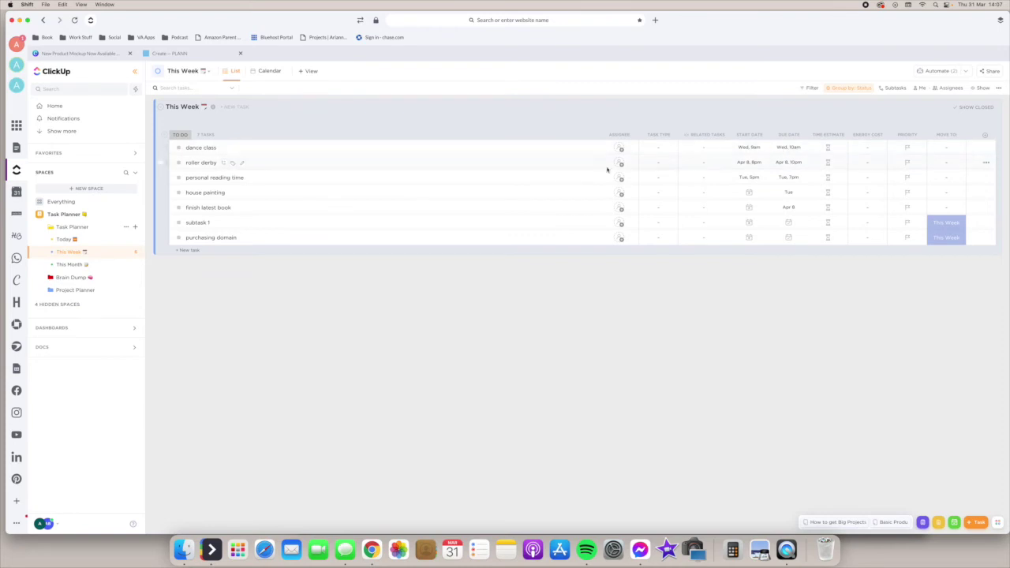
Step: Add the tasks "wash dishes" and "argue with the squirrels" to the Today list
left_click(66, 239)
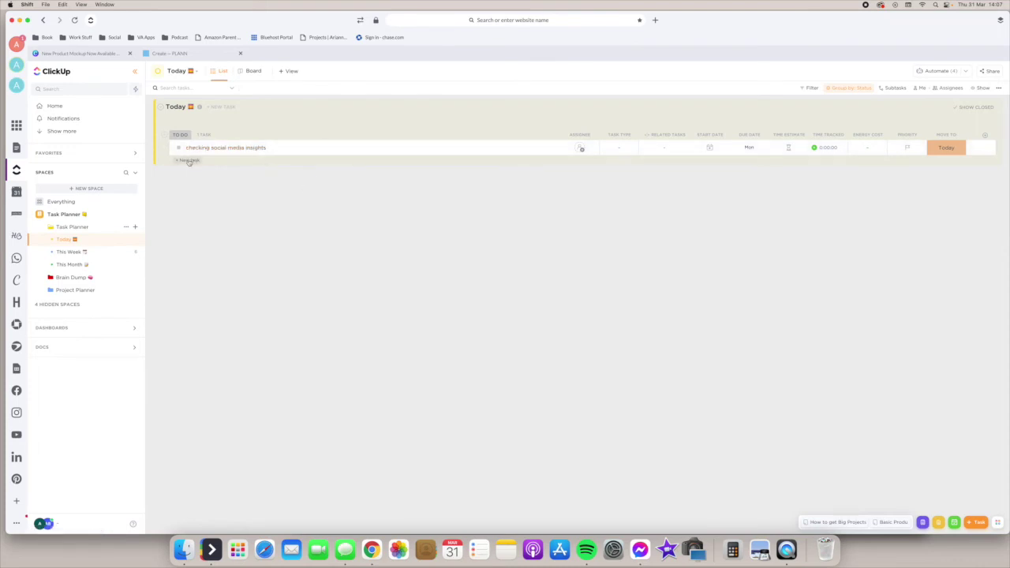
left_click(190, 161)
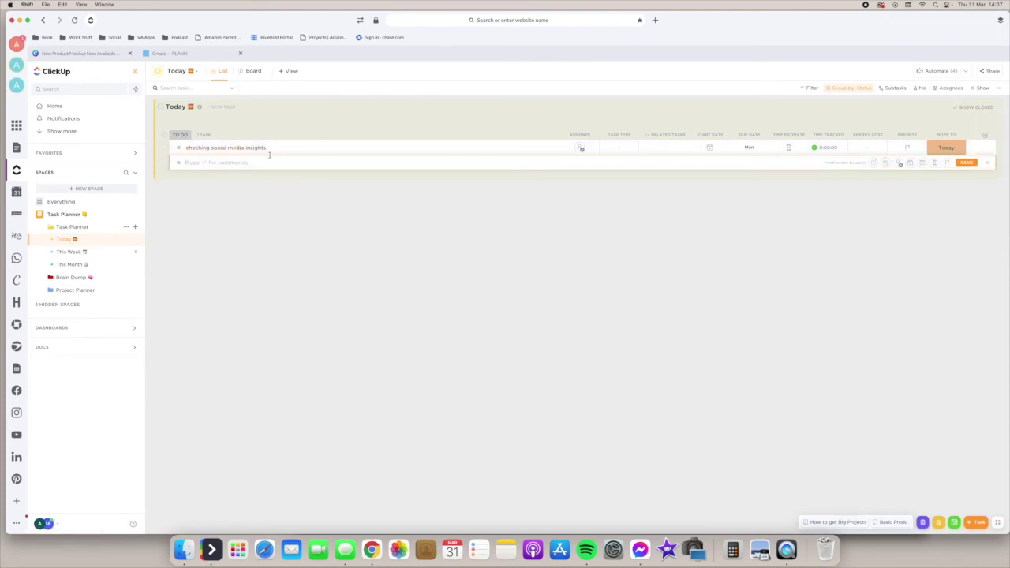
type("wash i")
type("ishes")
key("Return")
type("d")
key("BackSpace")
type("ar")
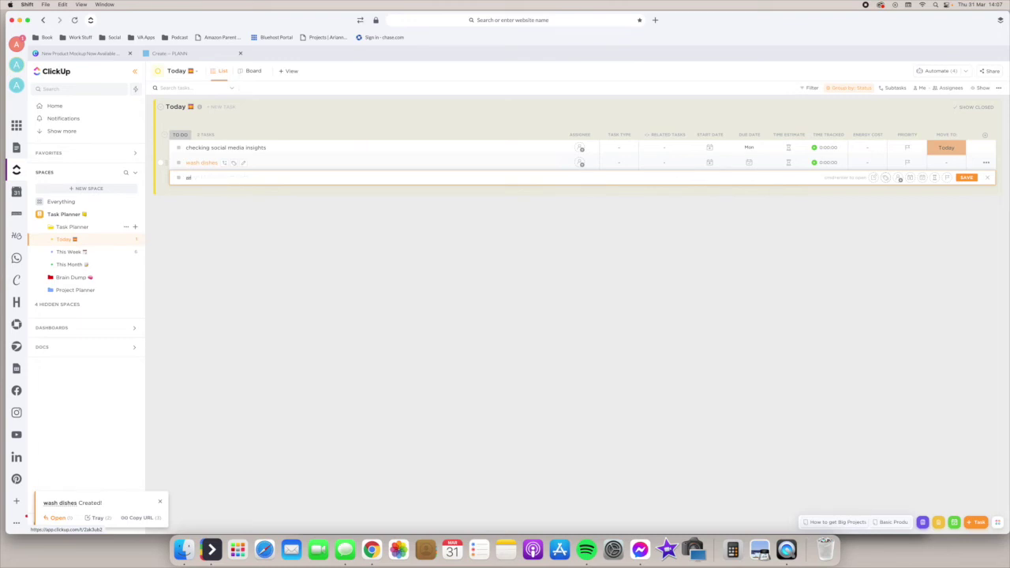
type("gualwith the squirrels")
key("Return")
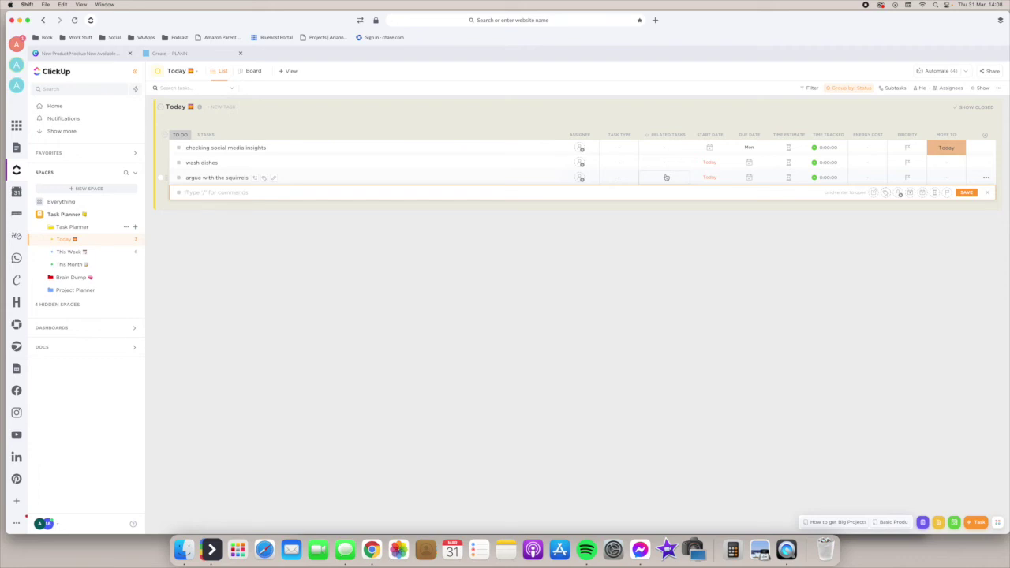
Step: Link wash dishes as a related task of argue with the squirrels
left_click(665, 177)
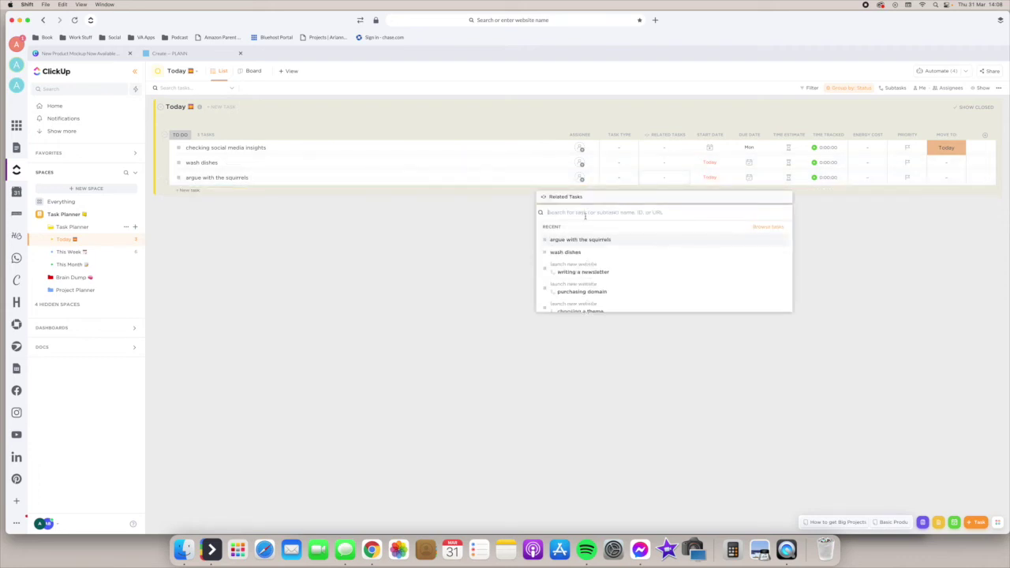
left_click(573, 252)
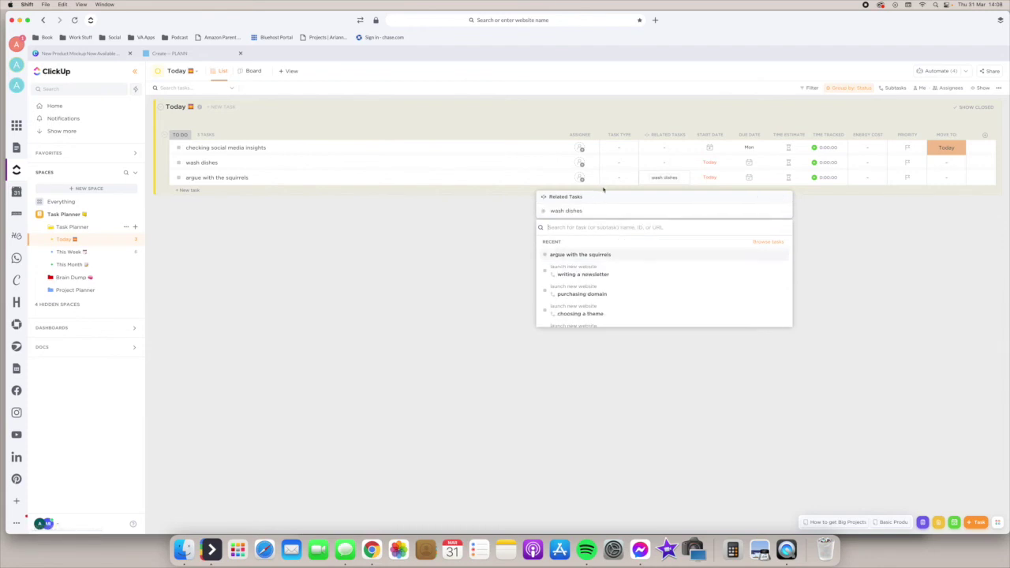
left_click(460, 225)
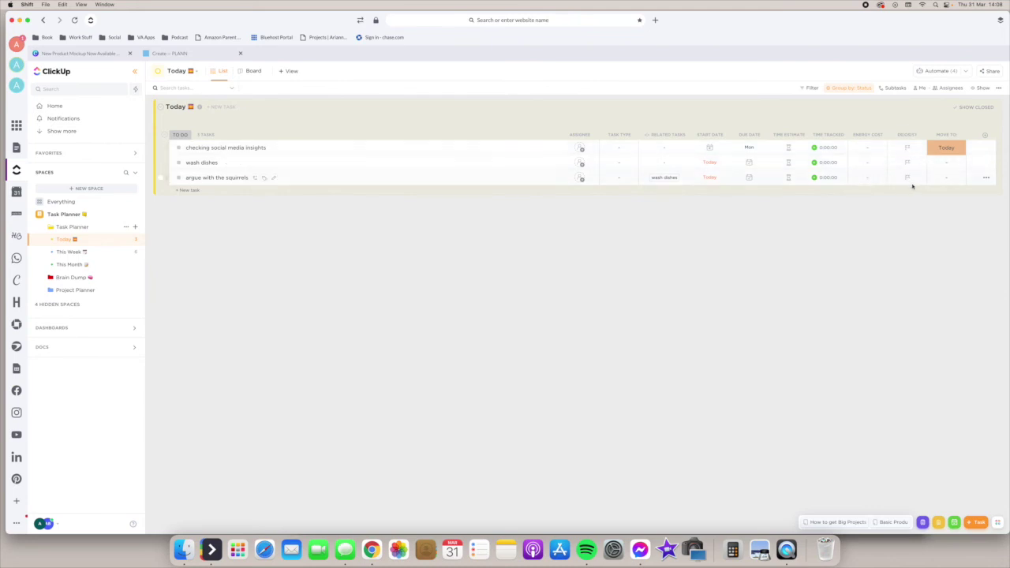
left_click(956, 166)
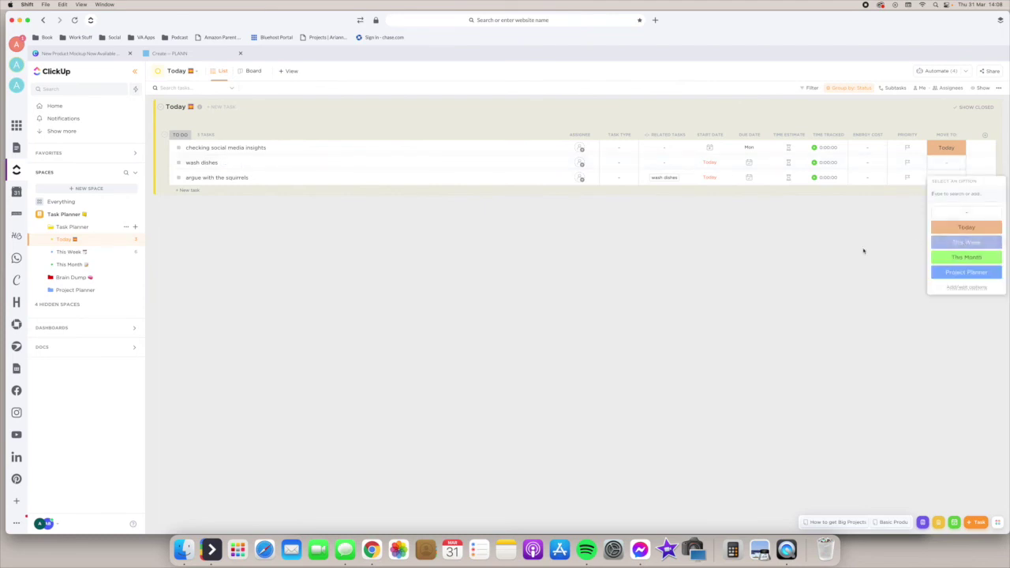
left_click(816, 267)
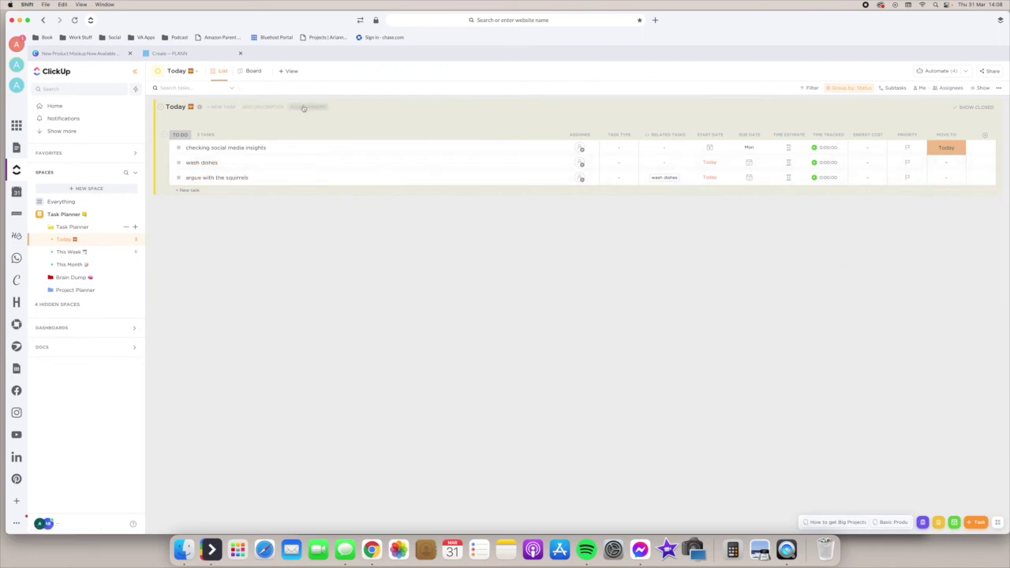
Step: Show the Today list as a board and move argue with the squirrels from To Do to Do Tomorrow
left_click(250, 78)
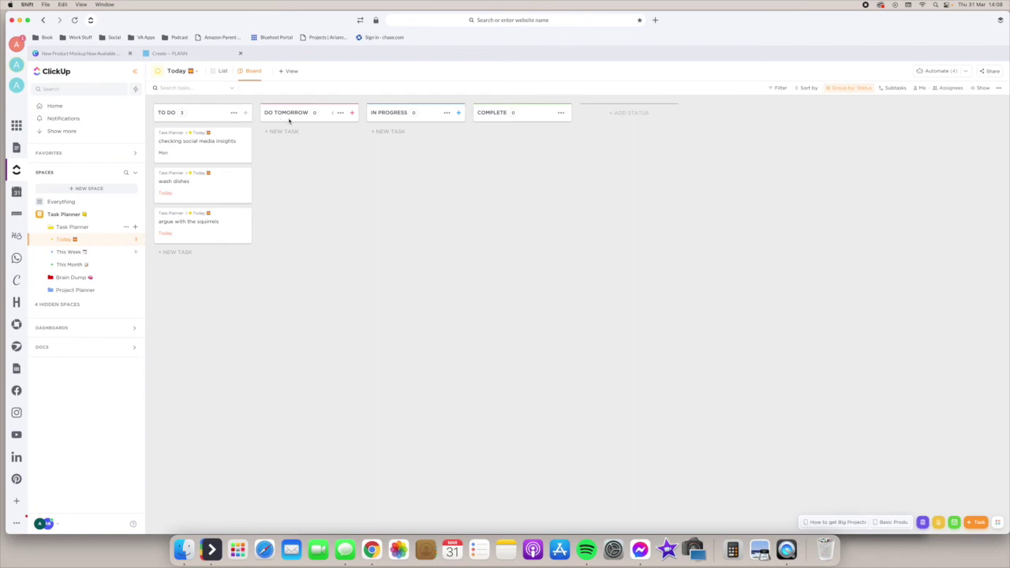
mouse_move(245, 150)
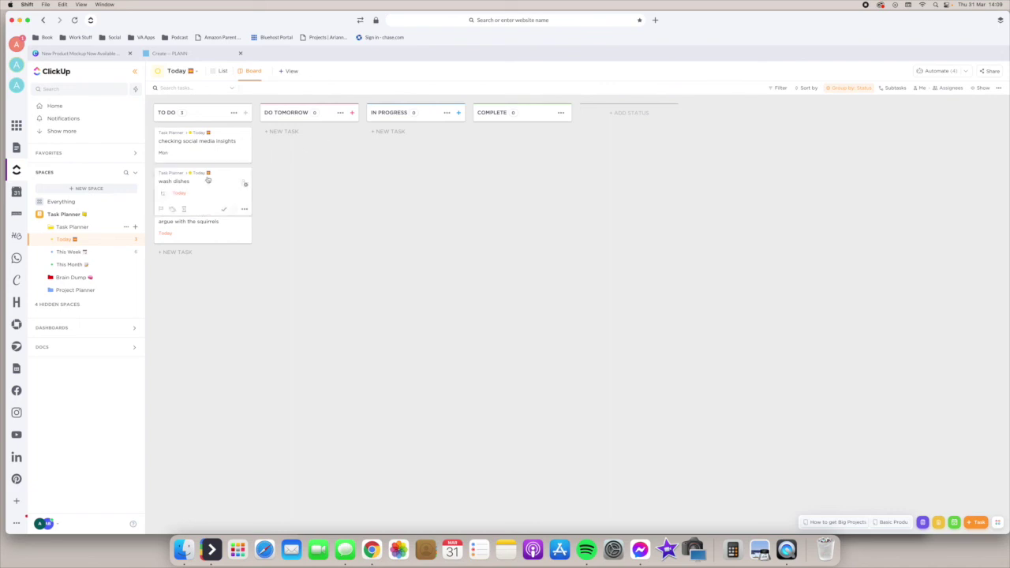
left_click_drag(209, 223, 323, 197)
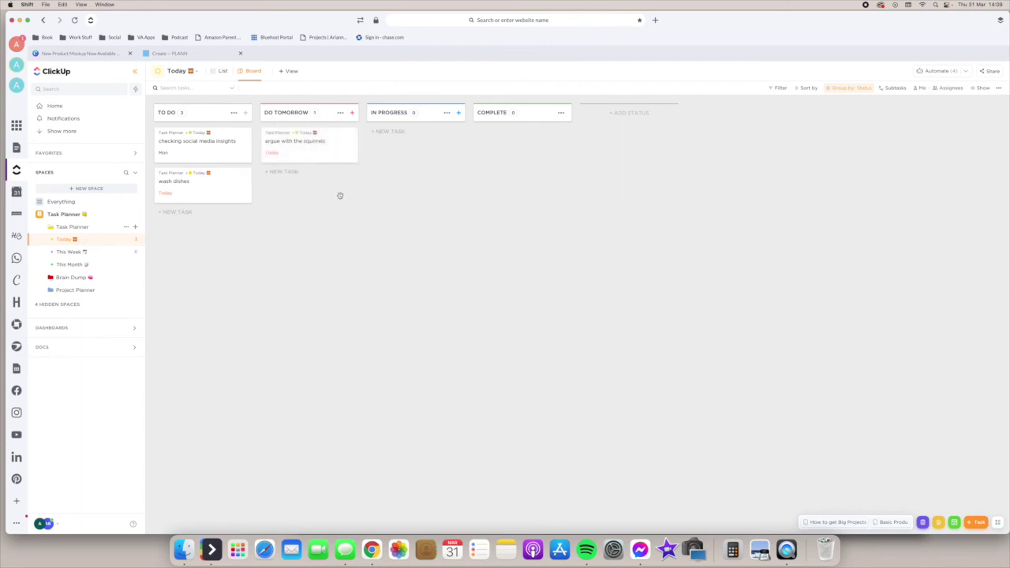
Step: Check the This Week list, then return argue with the squirrels to To Do on the Today board
left_click(109, 250)
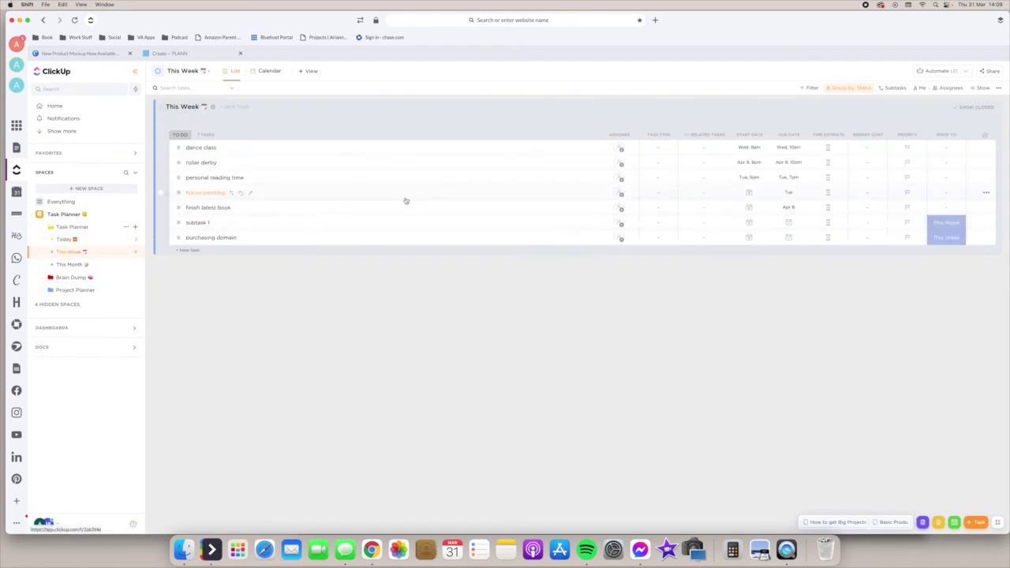
left_click(93, 238)
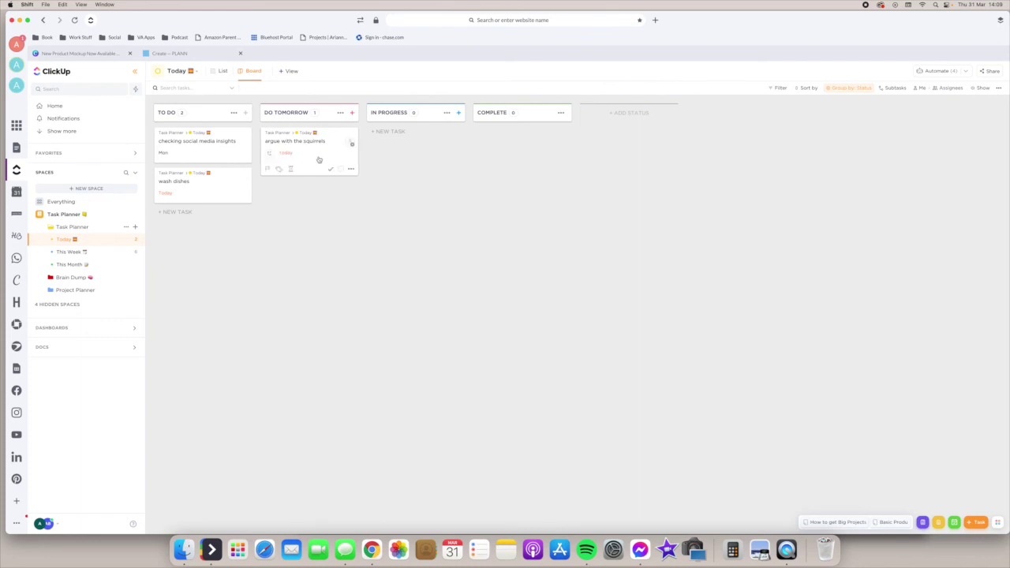
left_click_drag(317, 153, 209, 237)
Step: In the Today task list, give argue with the squirrels the red-flag priority
left_click(222, 71)
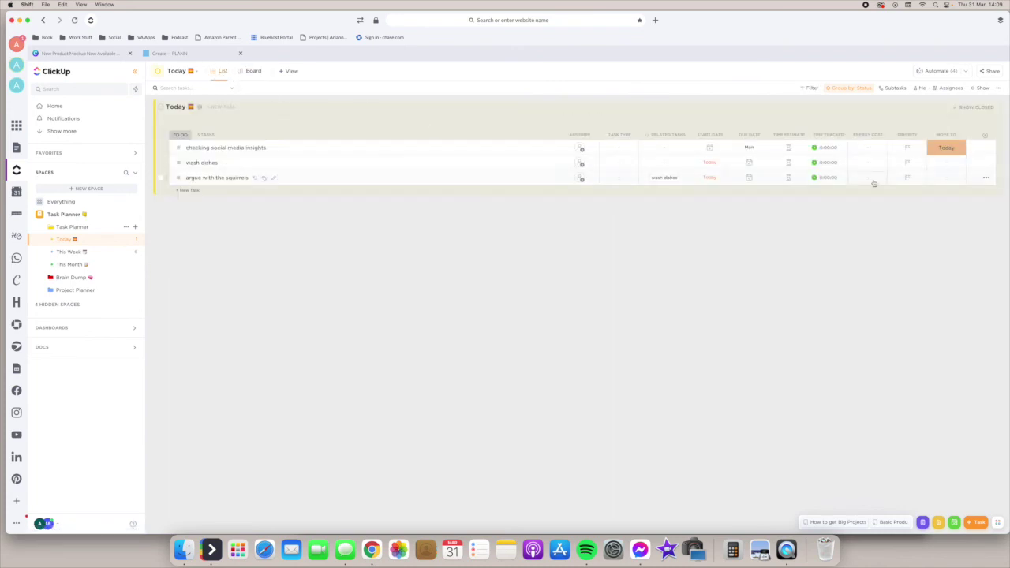
left_click(907, 178)
left_click(918, 197)
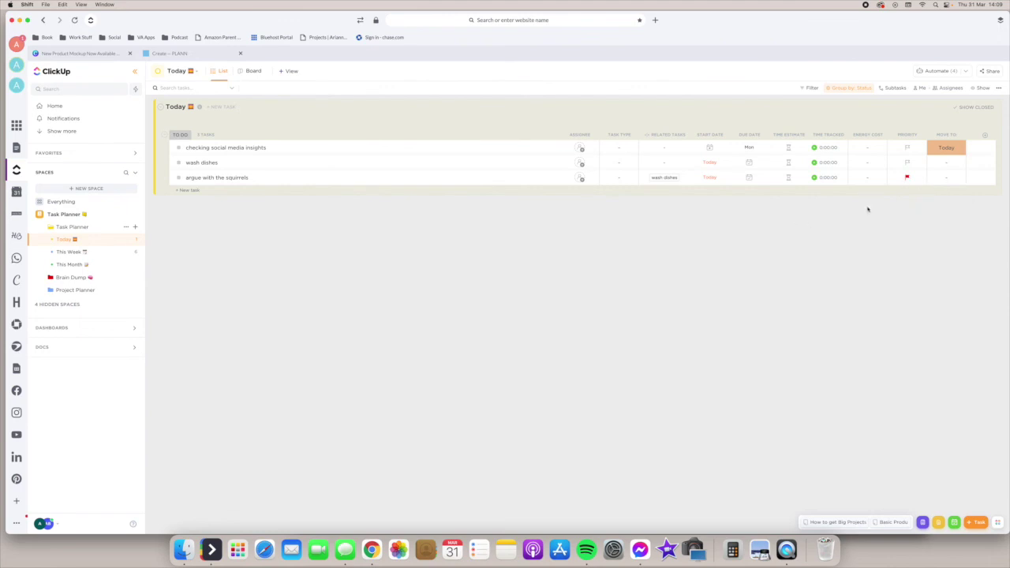